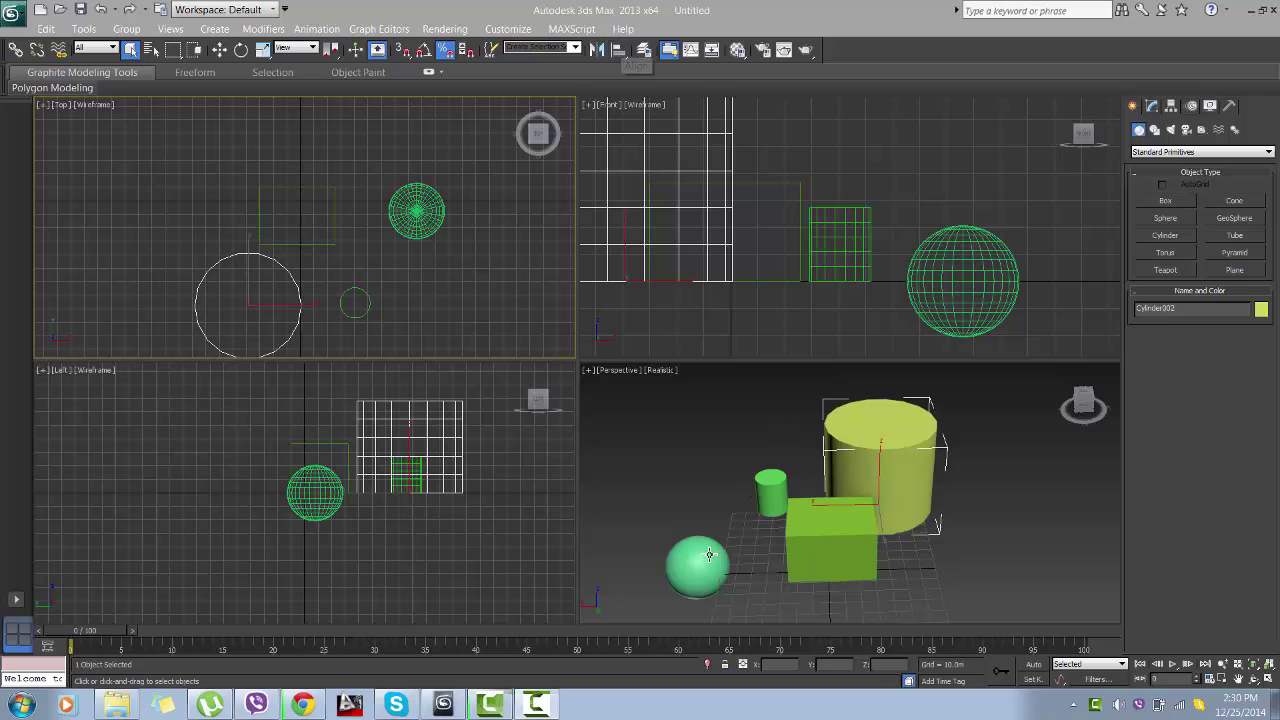
- Switch the perspective viewport's shading from Realistic to Wireframe
{"action": "middle_click_drag", "start_coordinate": [771, 537], "coordinate": [758, 521]}
{"action": "scroll", "coordinate": [757, 519], "scroll_direction": "up", "scroll_amount": 5}
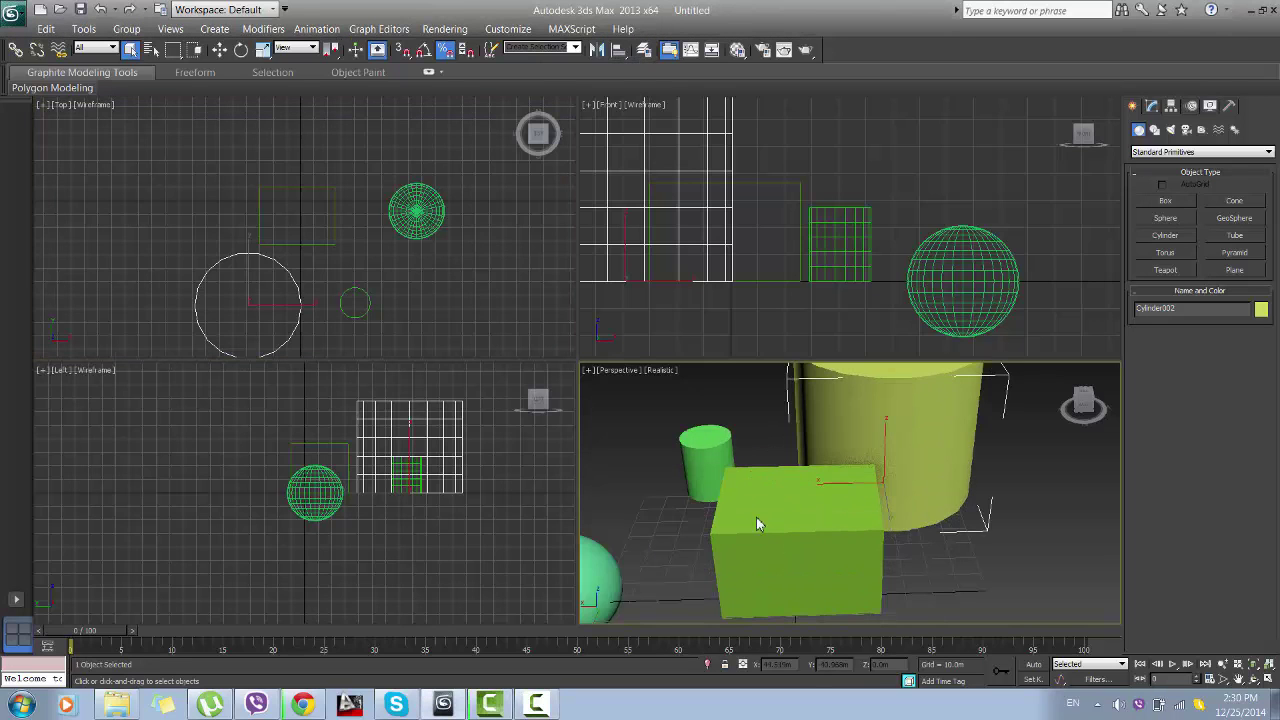
{"action": "scroll", "coordinate": [760, 516], "scroll_direction": "down", "scroll_amount": 10}
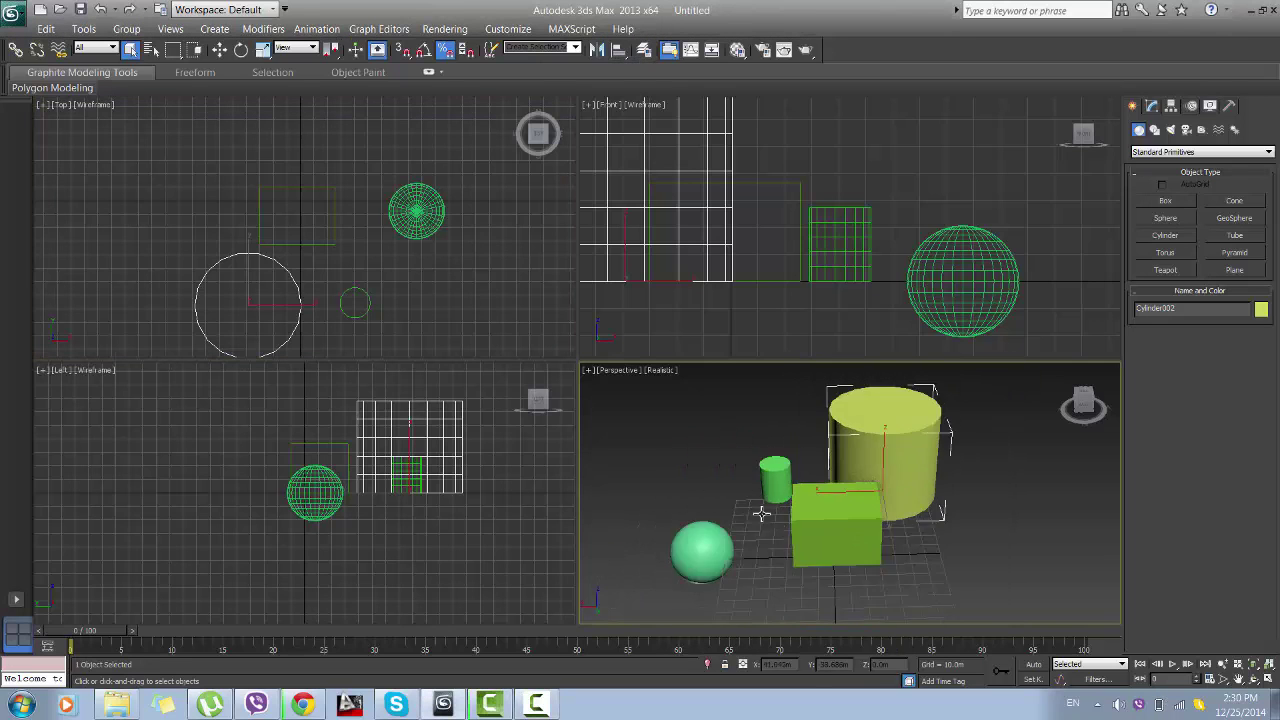
{"action": "left_click", "coordinate": [670, 371]}
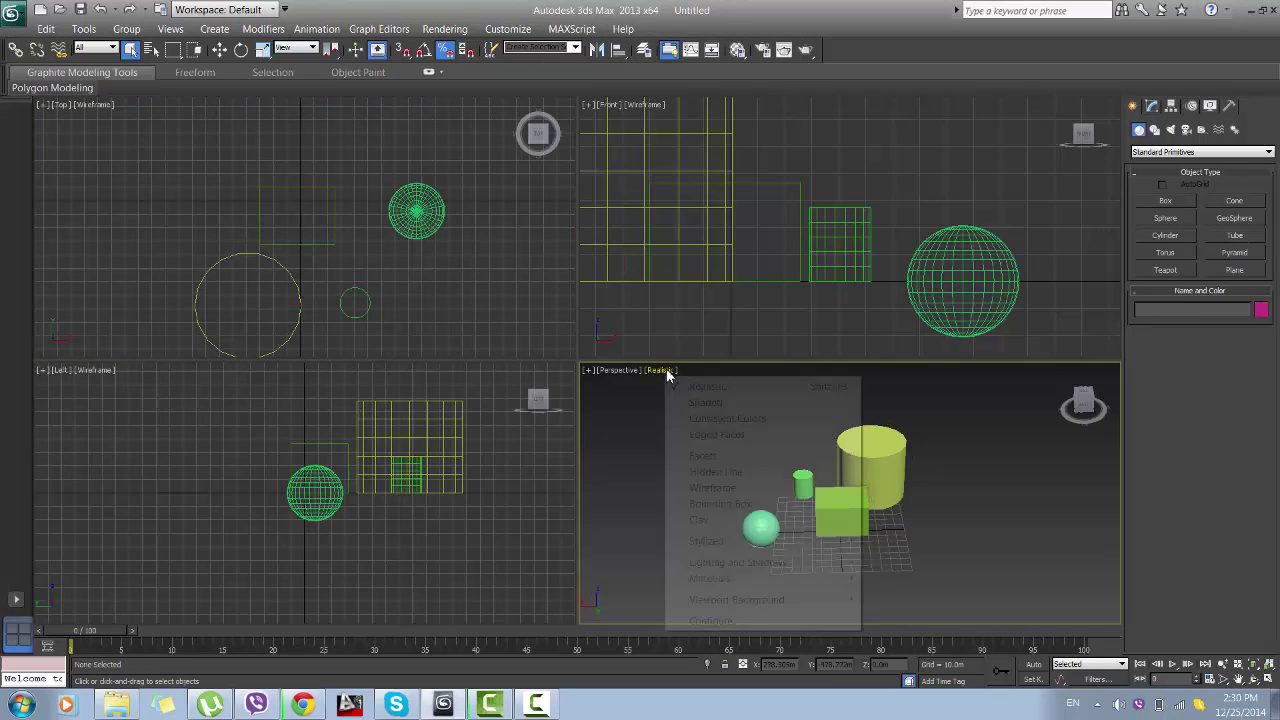
{"action": "left_click", "coordinate": [718, 488]}
{"action": "scroll", "coordinate": [786, 492], "scroll_direction": "up", "scroll_amount": 4}
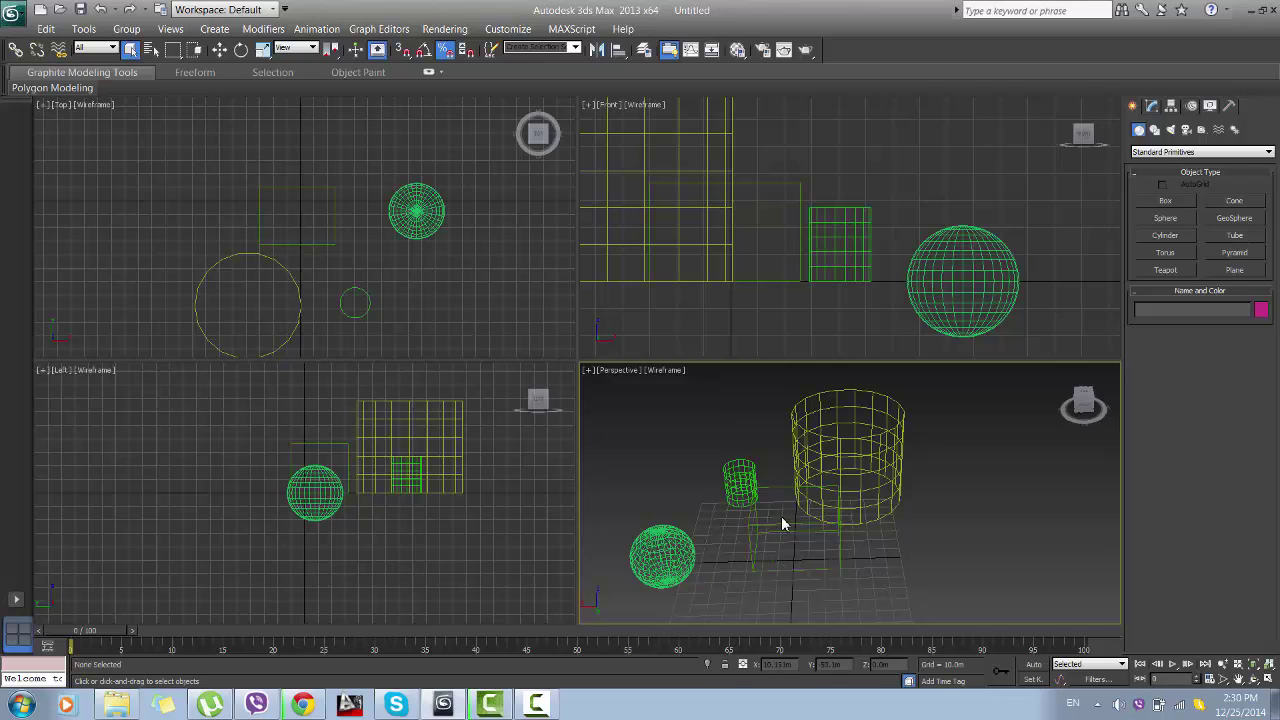
- Align the sphere to the box on the X, Y and Z positions, center to center
{"action": "left_click", "coordinate": [664, 551]}
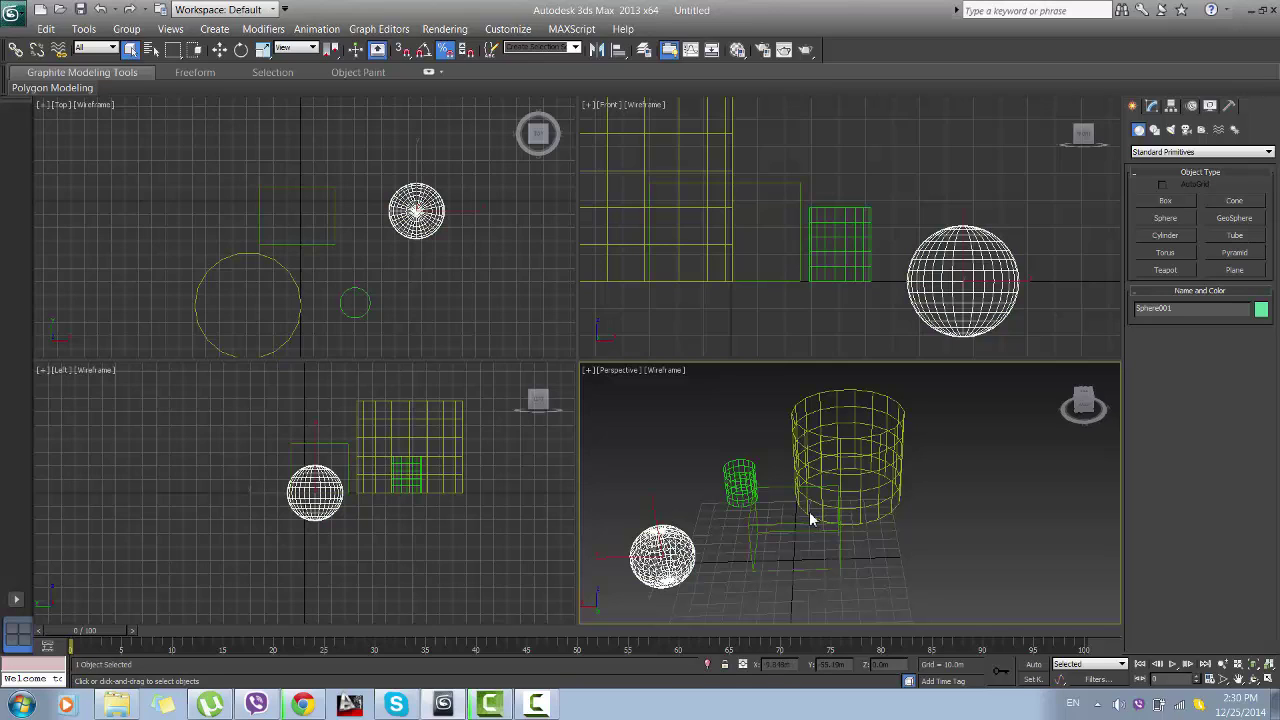
{"action": "left_click", "coordinate": [620, 52]}
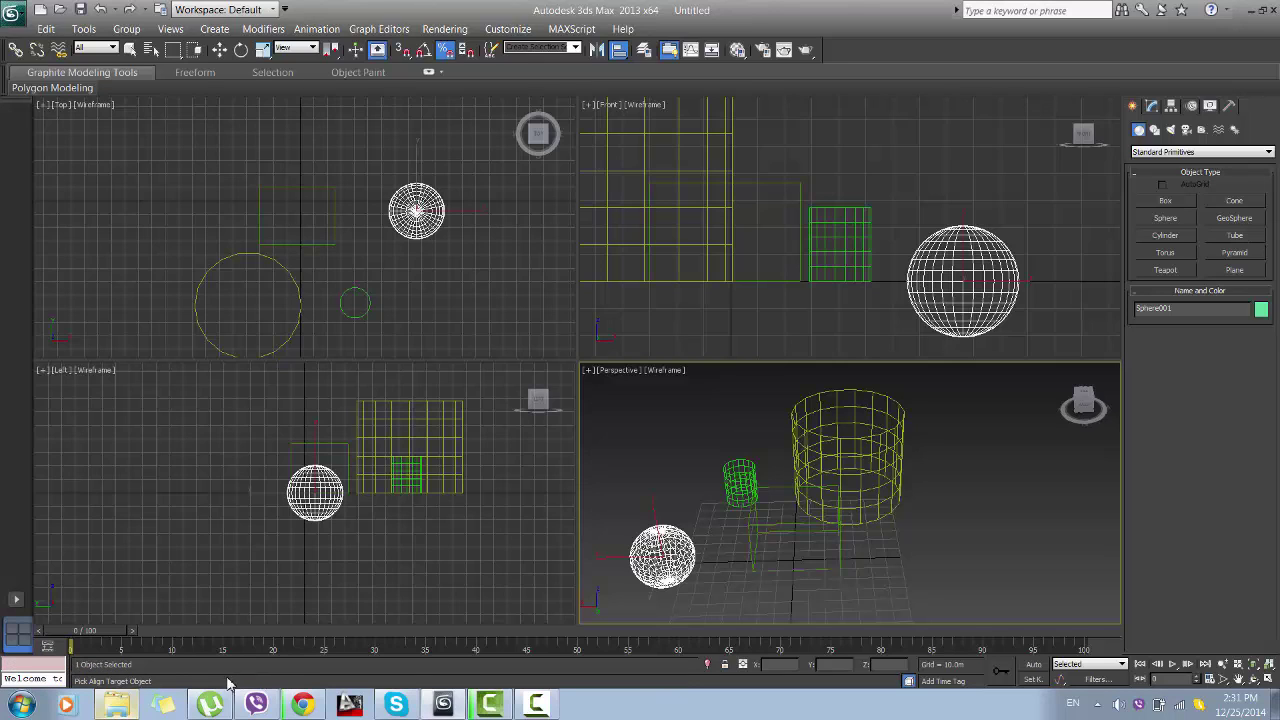
{"action": "left_click", "coordinate": [768, 525]}
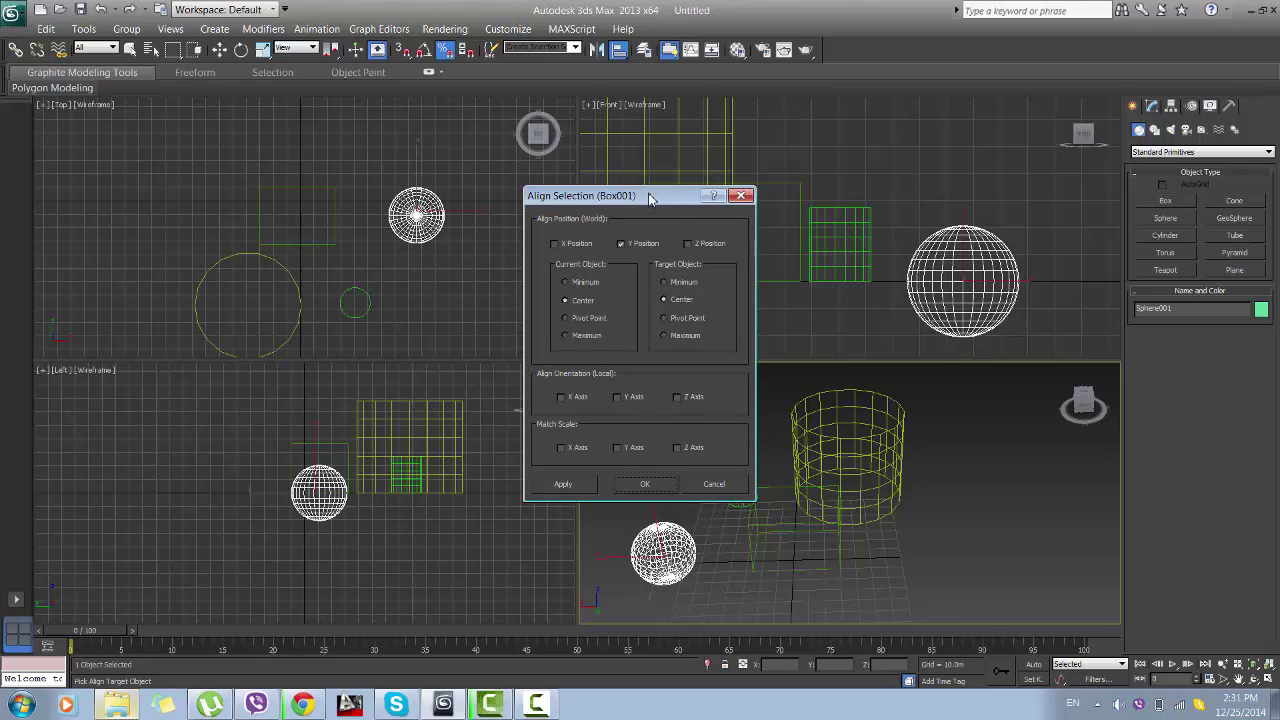
{"action": "left_click_drag", "start_coordinate": [650, 198], "coordinate": [535, 92]}
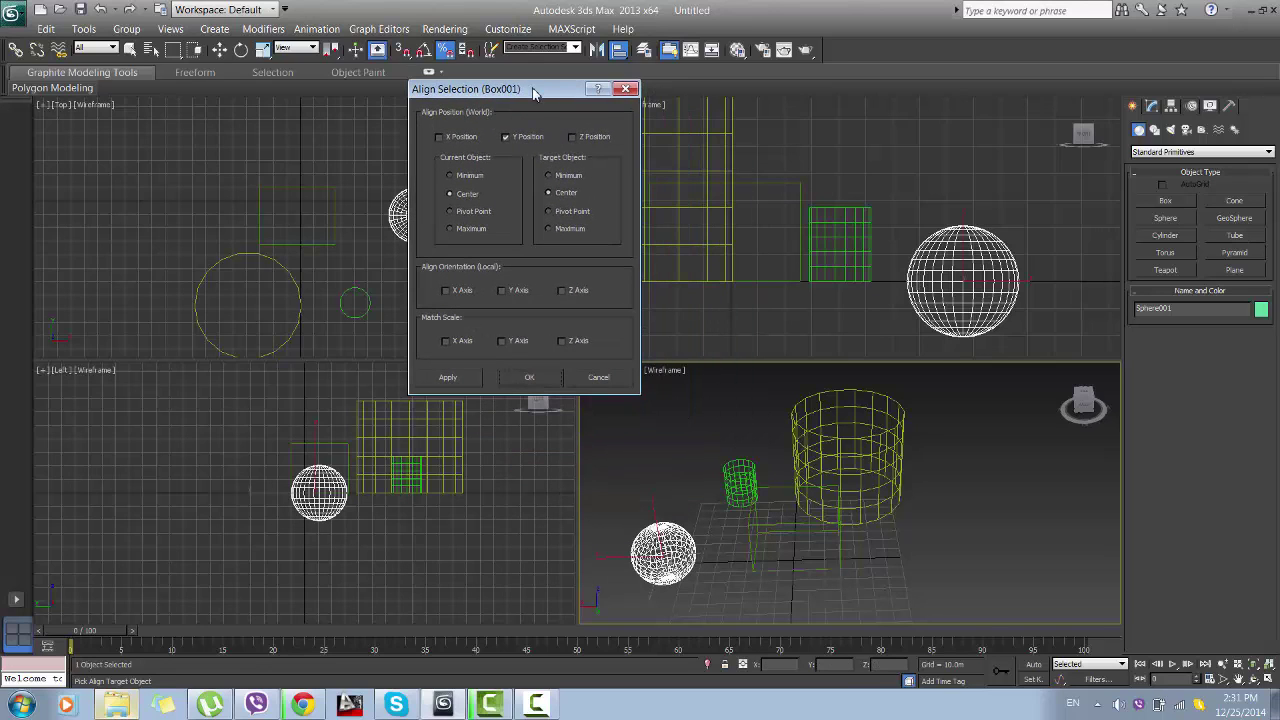
{"action": "left_click", "coordinate": [446, 140]}
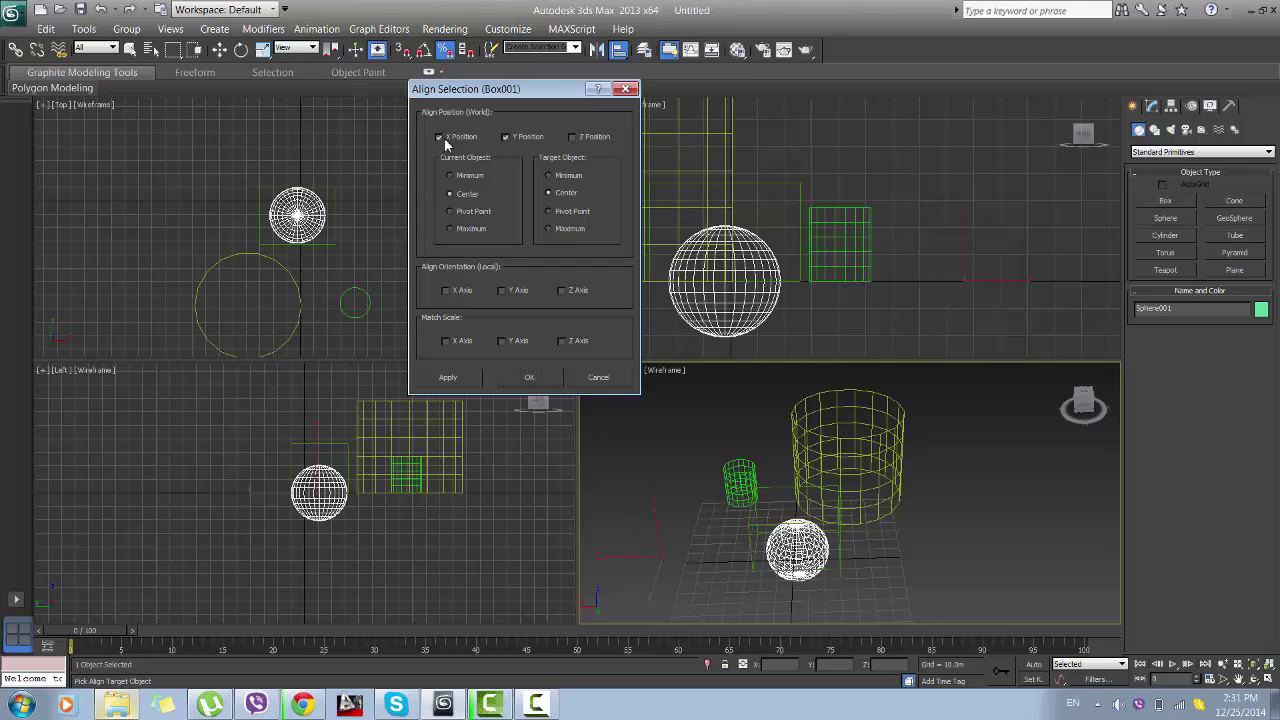
{"action": "left_click", "coordinate": [573, 137]}
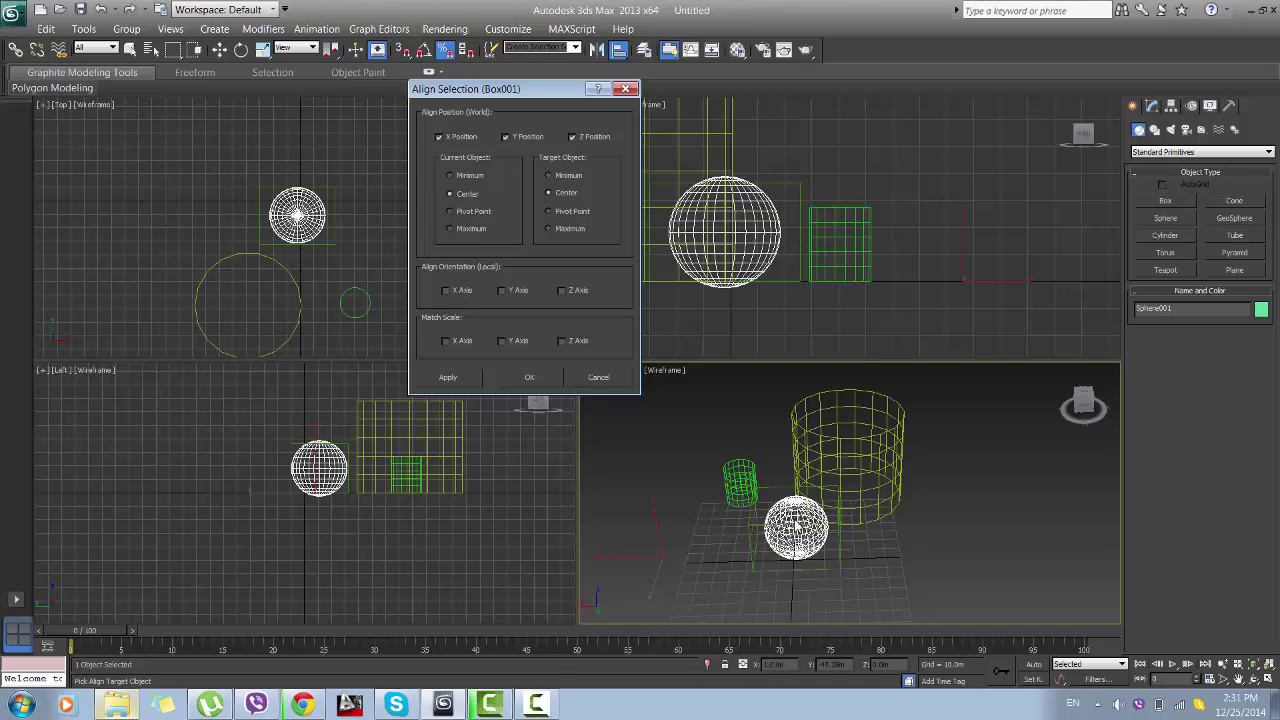
- Try aligning the sphere to the box minimum to minimum, maximum to maximum, and pivot point to pivot point
{"action": "left_click", "coordinate": [463, 178]}
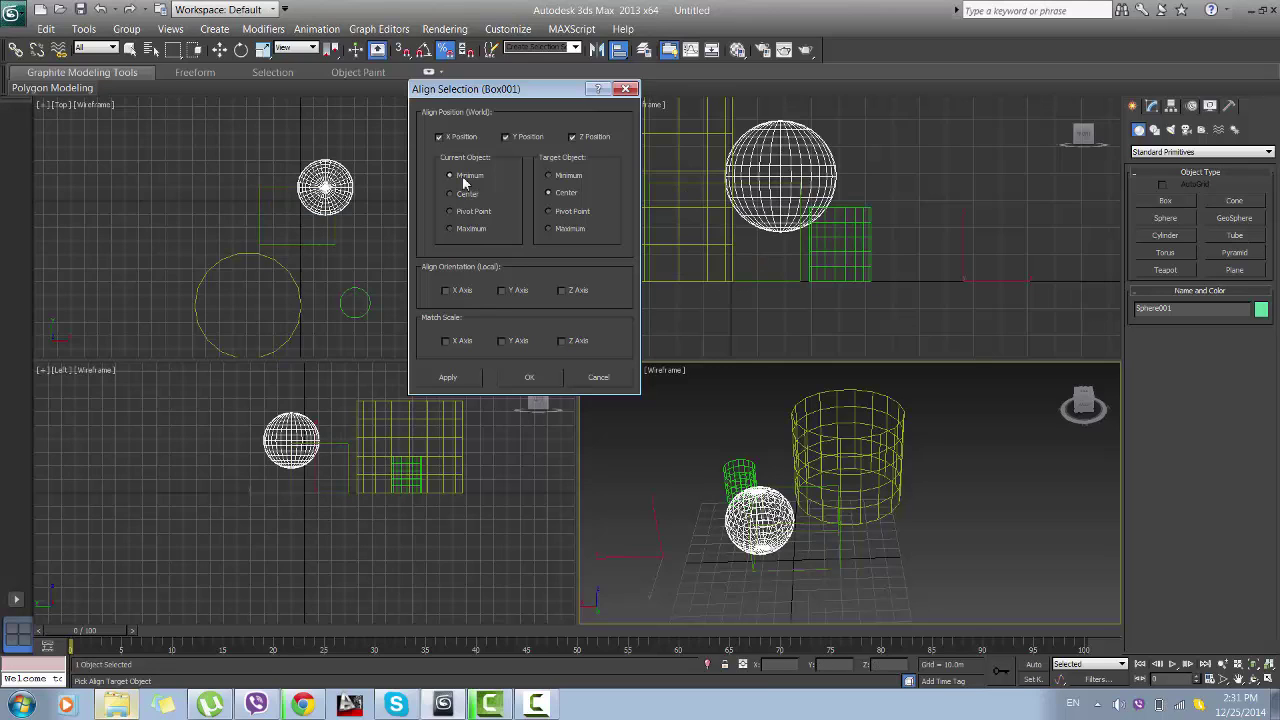
{"action": "left_click", "coordinate": [556, 177]}
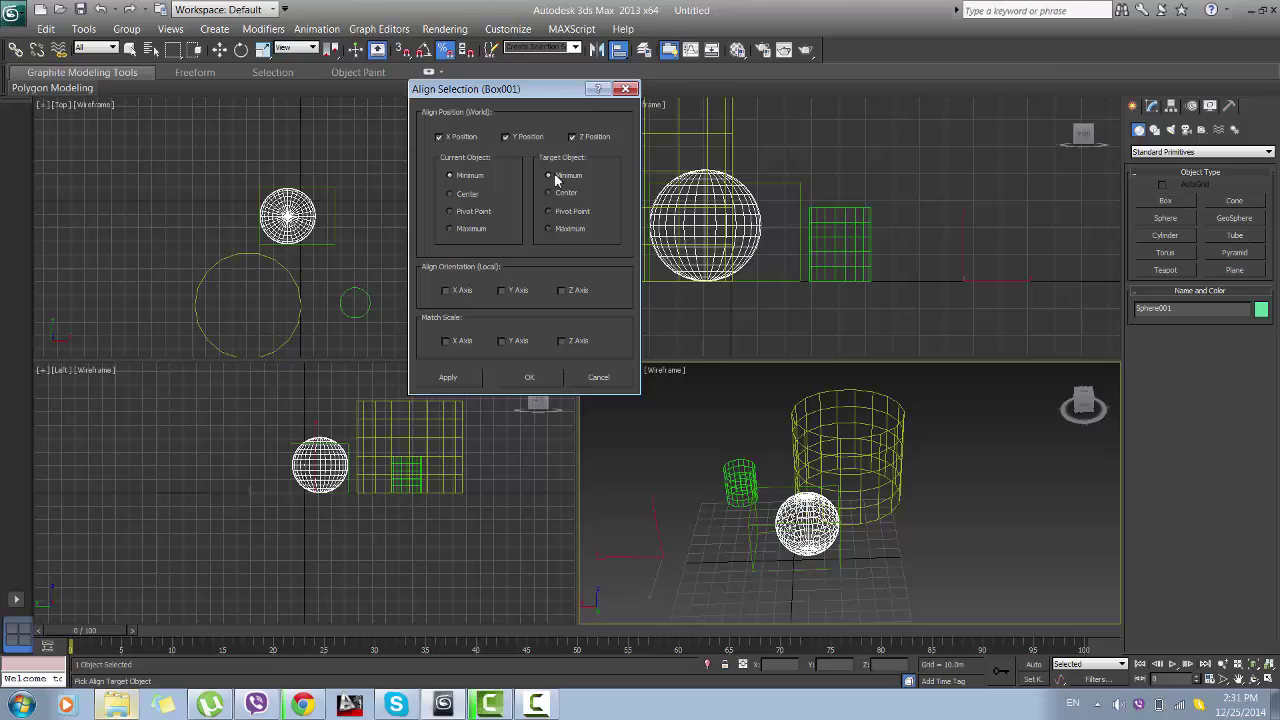
{"action": "left_click", "coordinate": [451, 229]}
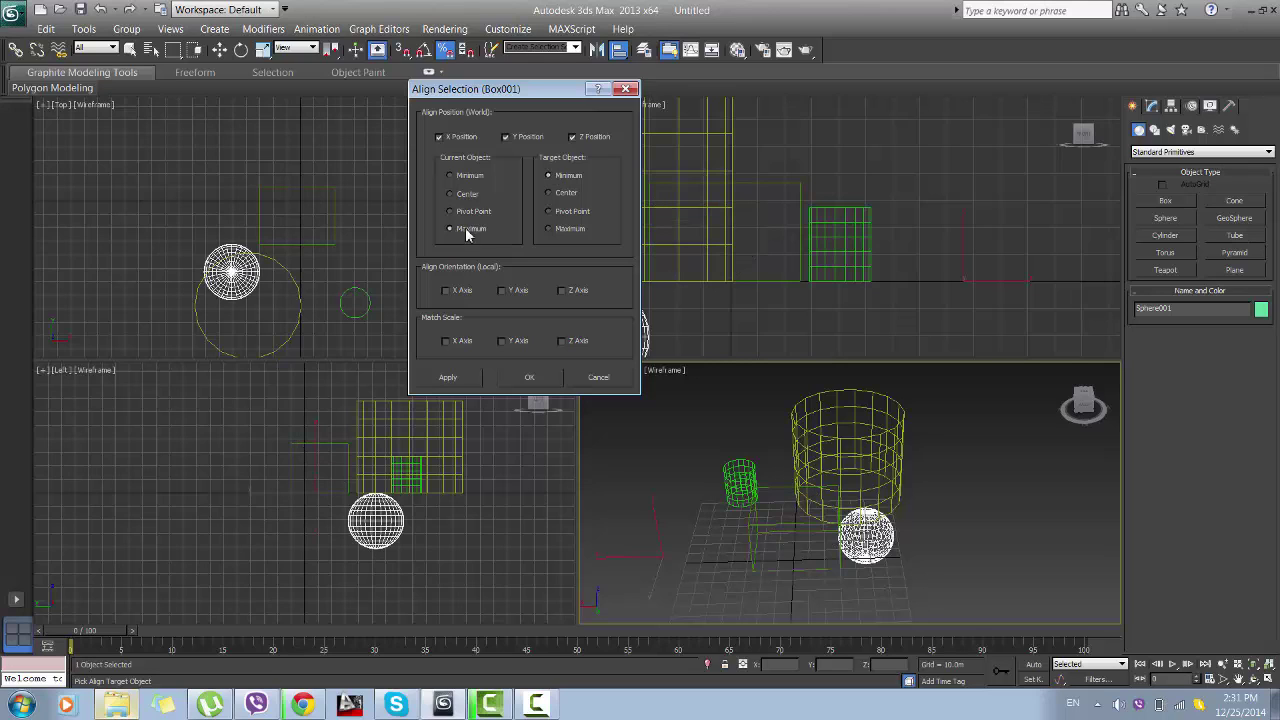
{"action": "left_click", "coordinate": [549, 229]}
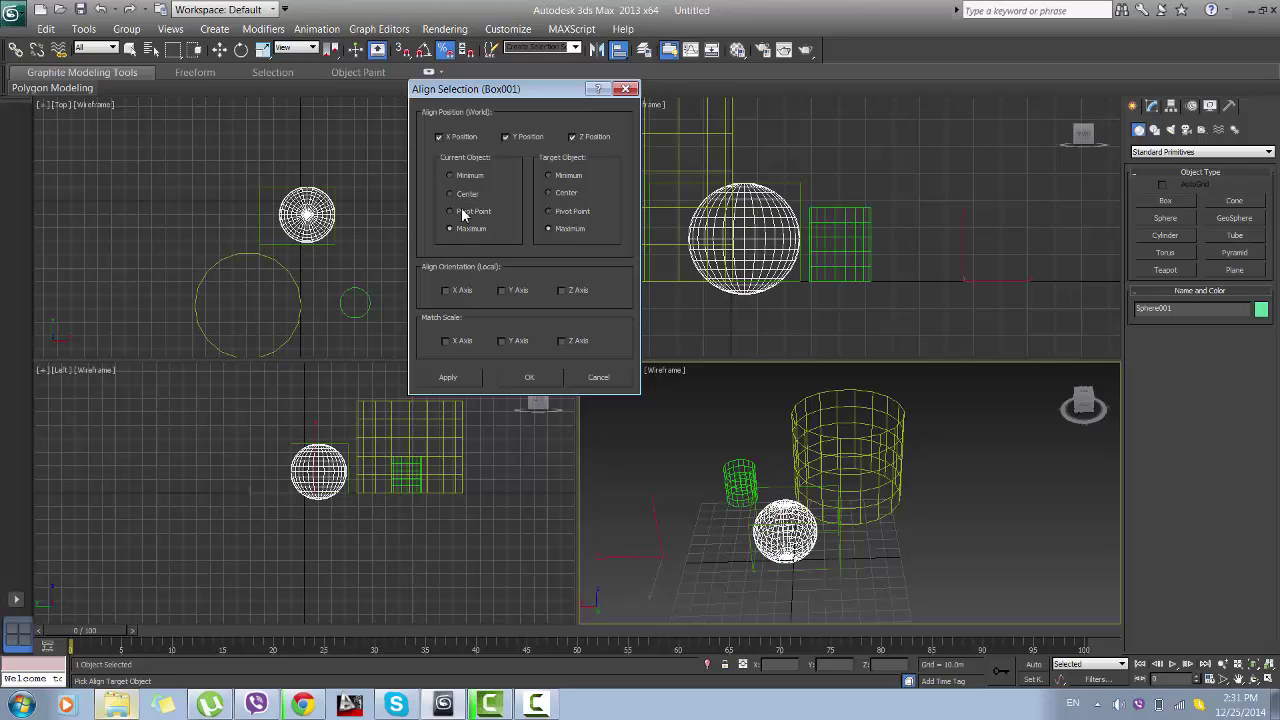
{"action": "left_click", "coordinate": [463, 212]}
{"action": "left_click", "coordinate": [566, 212]}
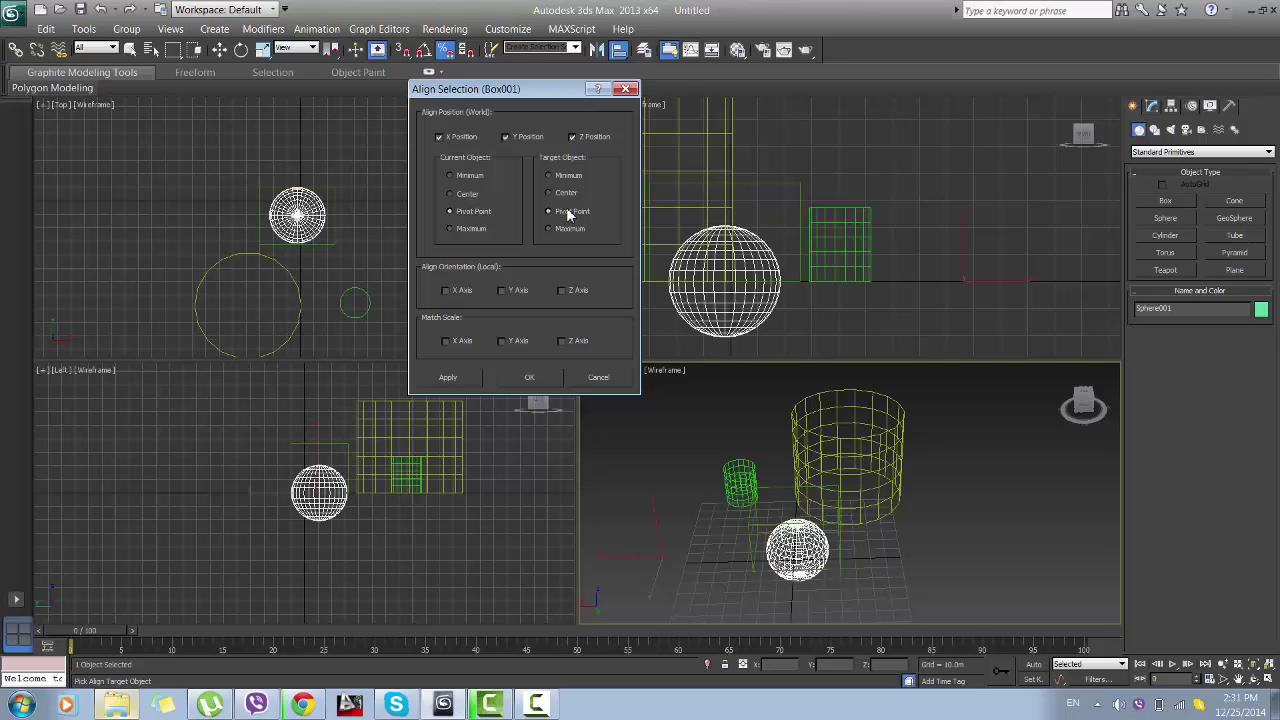
- Set the alignment of both sphere and box to Center, confirm it, and deselect the sphere
{"action": "left_click", "coordinate": [465, 196]}
{"action": "left_click", "coordinate": [555, 196]}
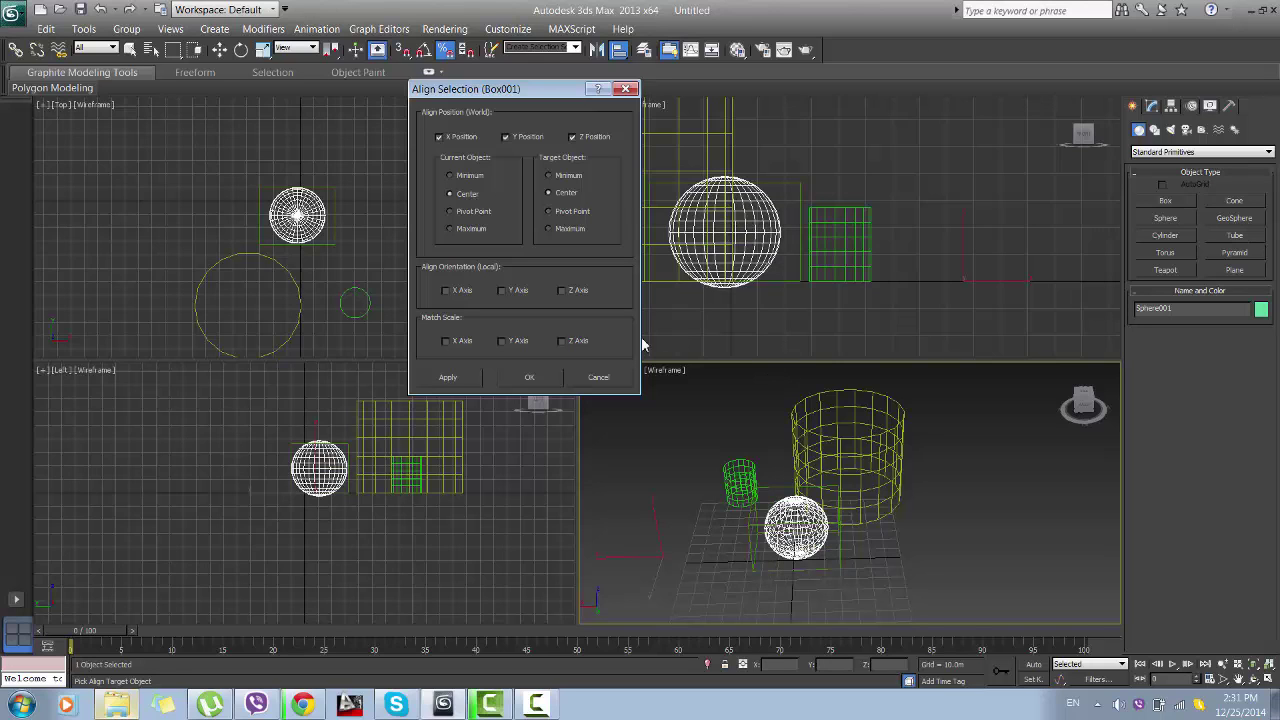
{"action": "left_click", "coordinate": [527, 378]}
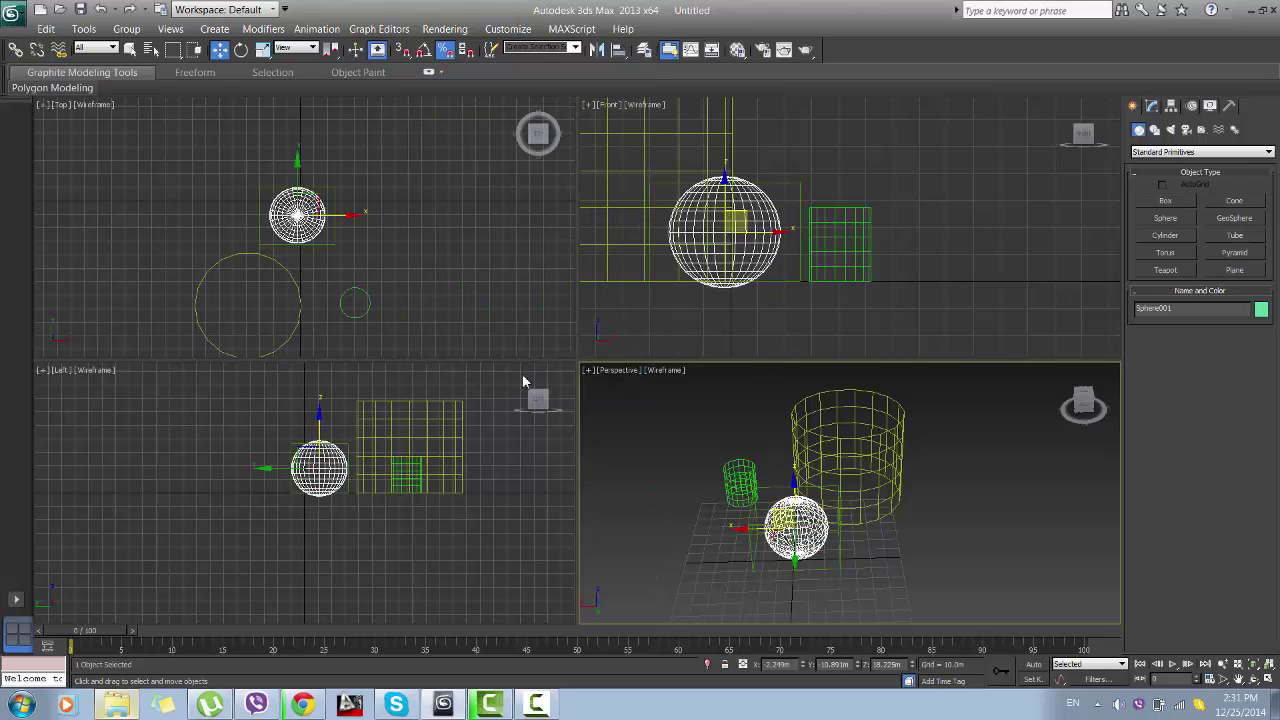
{"action": "left_click", "coordinate": [868, 534]}
{"action": "left_click", "coordinate": [815, 322]}
{"action": "middle_click_drag", "start_coordinate": [815, 322], "coordinate": [883, 286]}
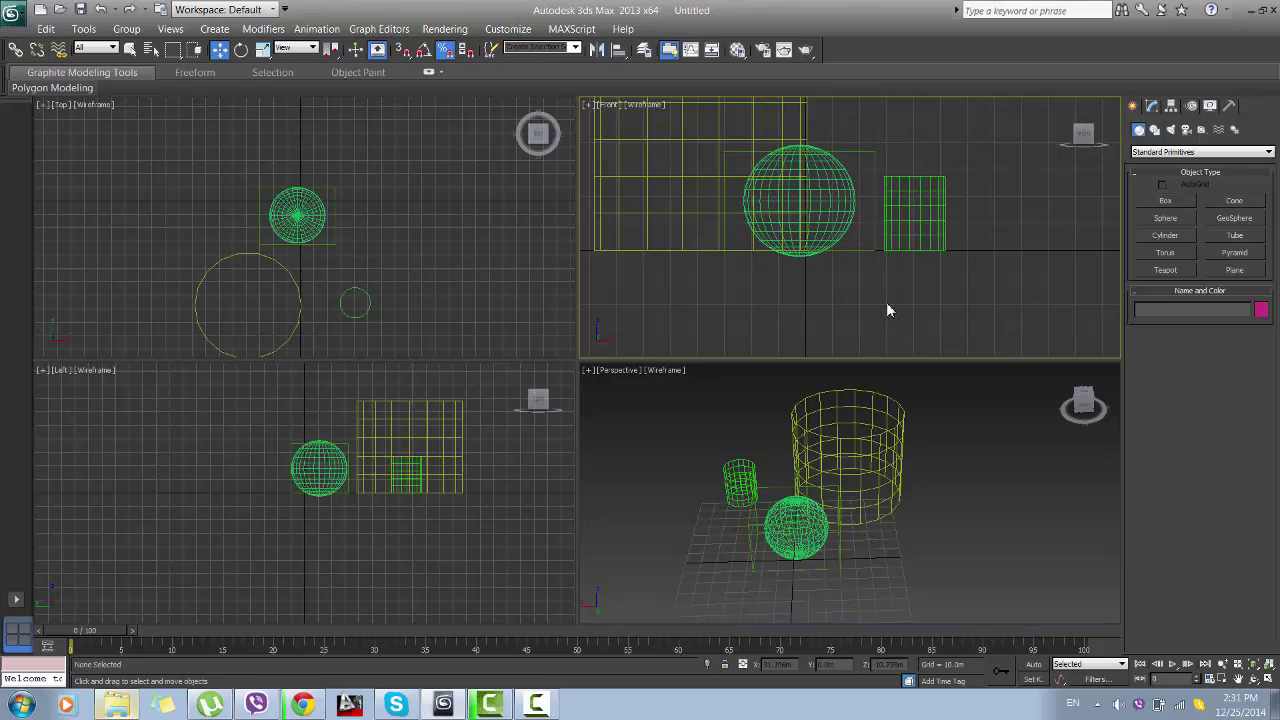
- Select the small cylinder and examine its pivot point in the top, front and perspective views
{"action": "middle_click_drag", "start_coordinate": [766, 548], "coordinate": [835, 520]}
{"action": "scroll", "coordinate": [832, 518], "scroll_direction": "up", "scroll_amount": 3}
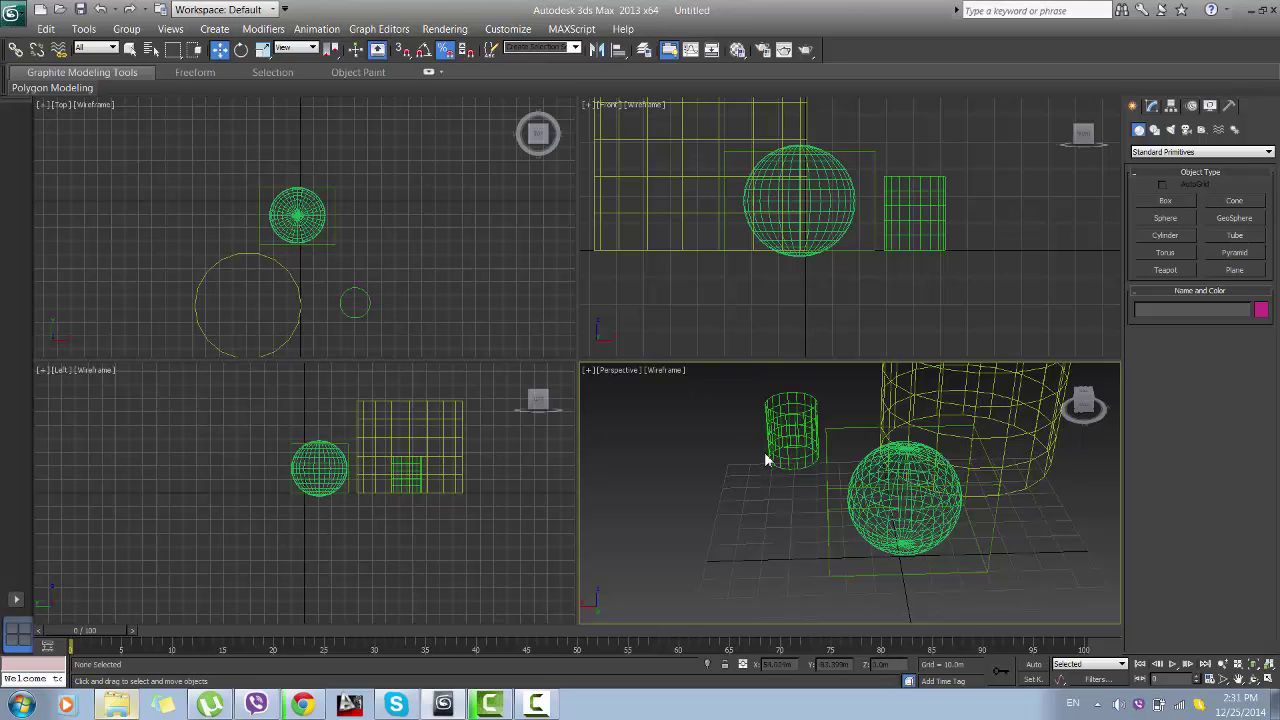
{"action": "middle_click_drag", "start_coordinate": [764, 440], "coordinate": [768, 480]}
{"action": "left_click", "coordinate": [792, 470]}
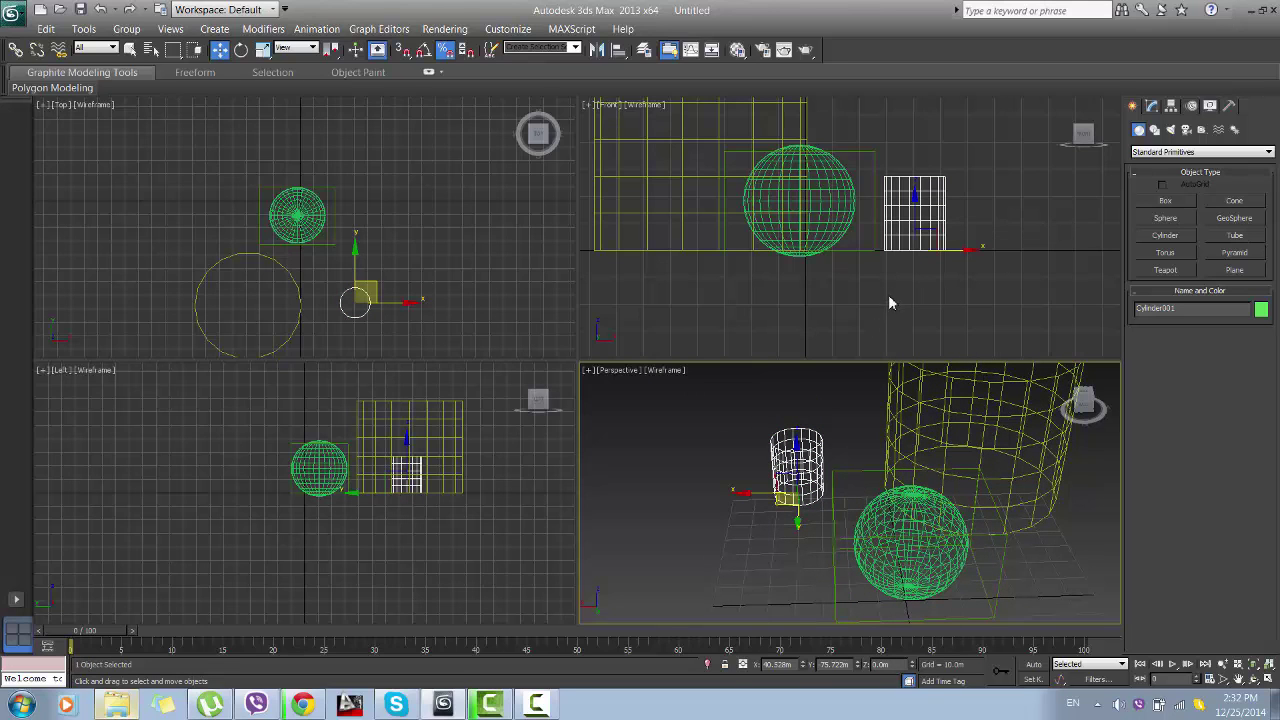
{"action": "scroll", "coordinate": [838, 463], "scroll_direction": "up", "scroll_amount": 3}
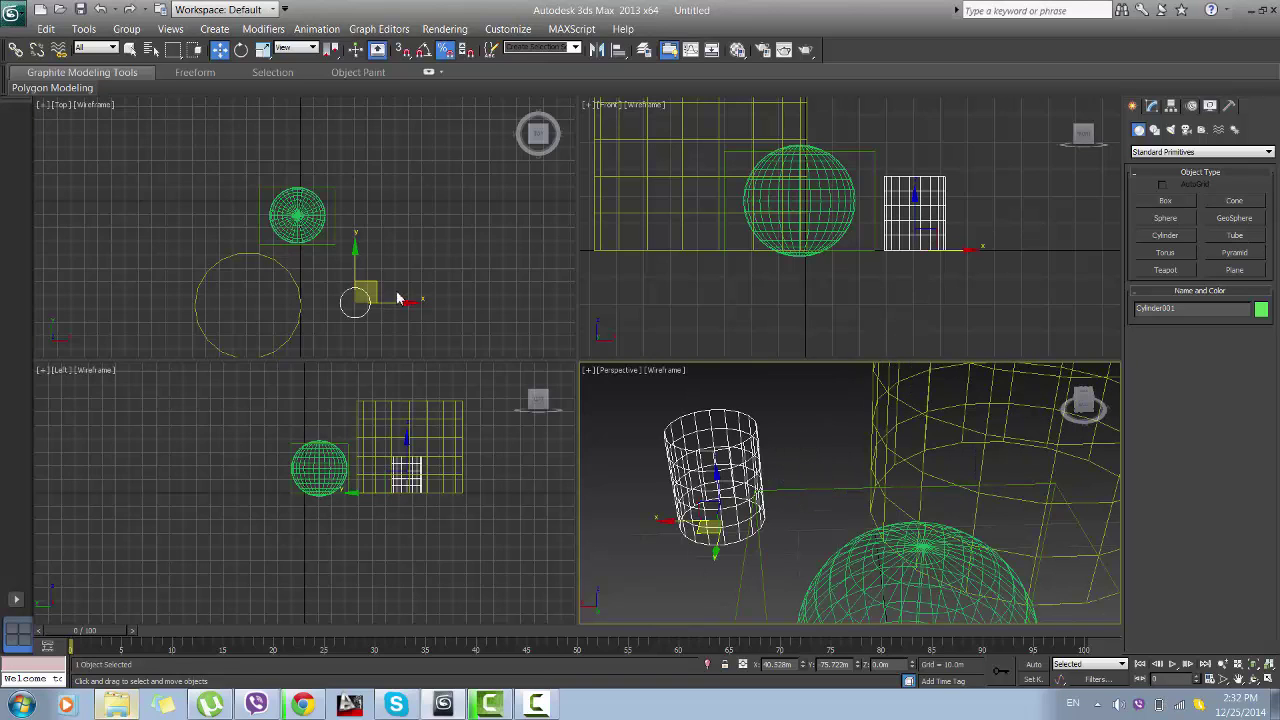
{"action": "scroll", "coordinate": [400, 294], "scroll_direction": "up", "scroll_amount": 4}
{"action": "middle_click_drag", "start_coordinate": [448, 291], "coordinate": [372, 234]}
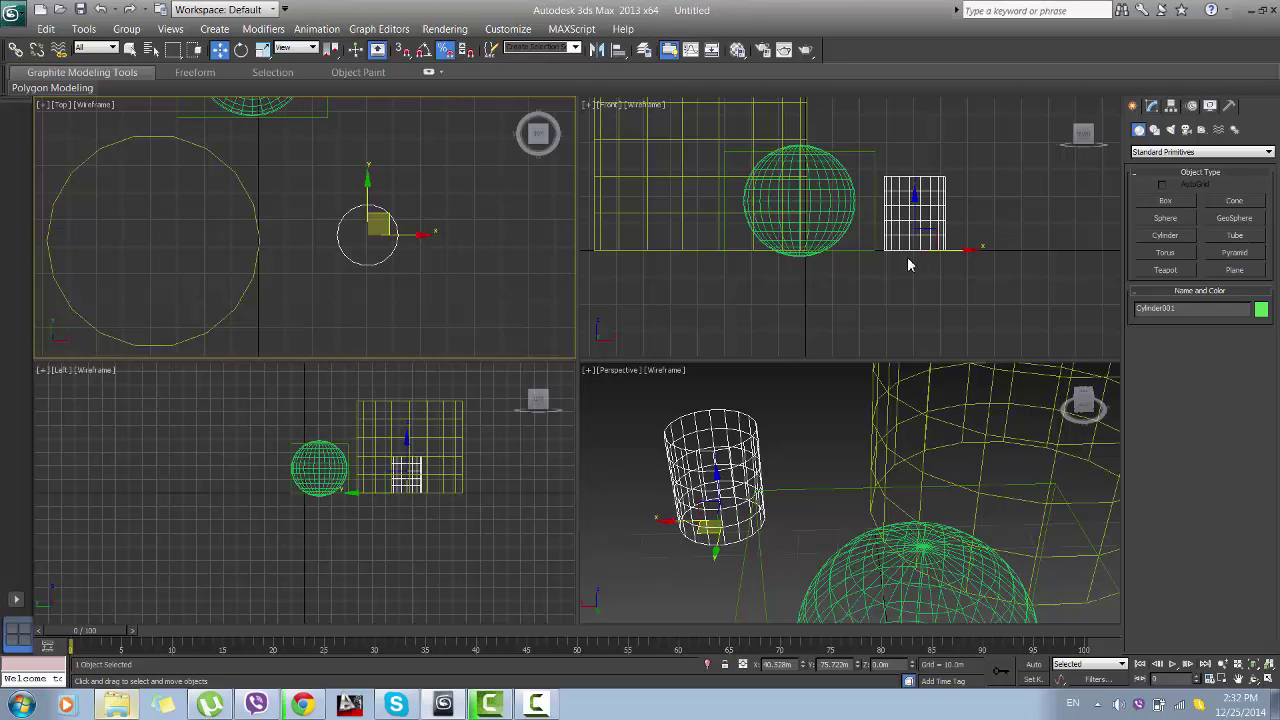
{"action": "middle_click_drag", "start_coordinate": [960, 443], "coordinate": [931, 443]}
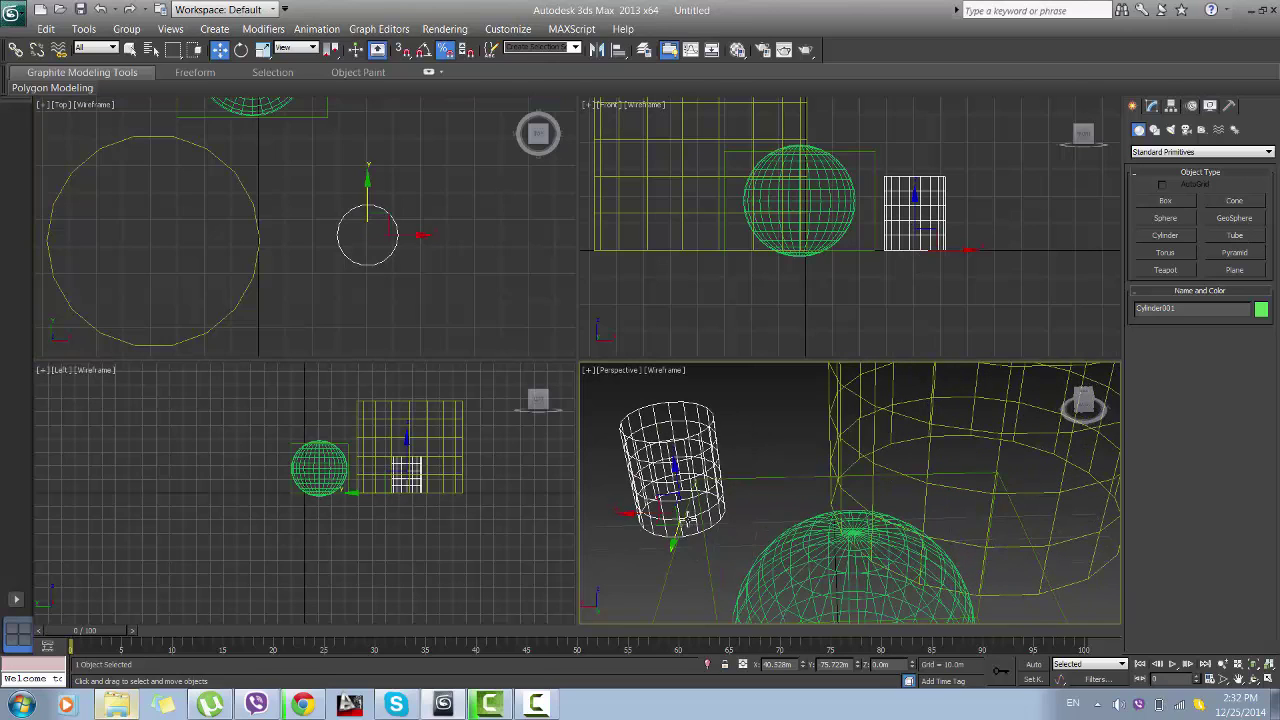
{"action": "key", "text": "ctrl+alt+z"}
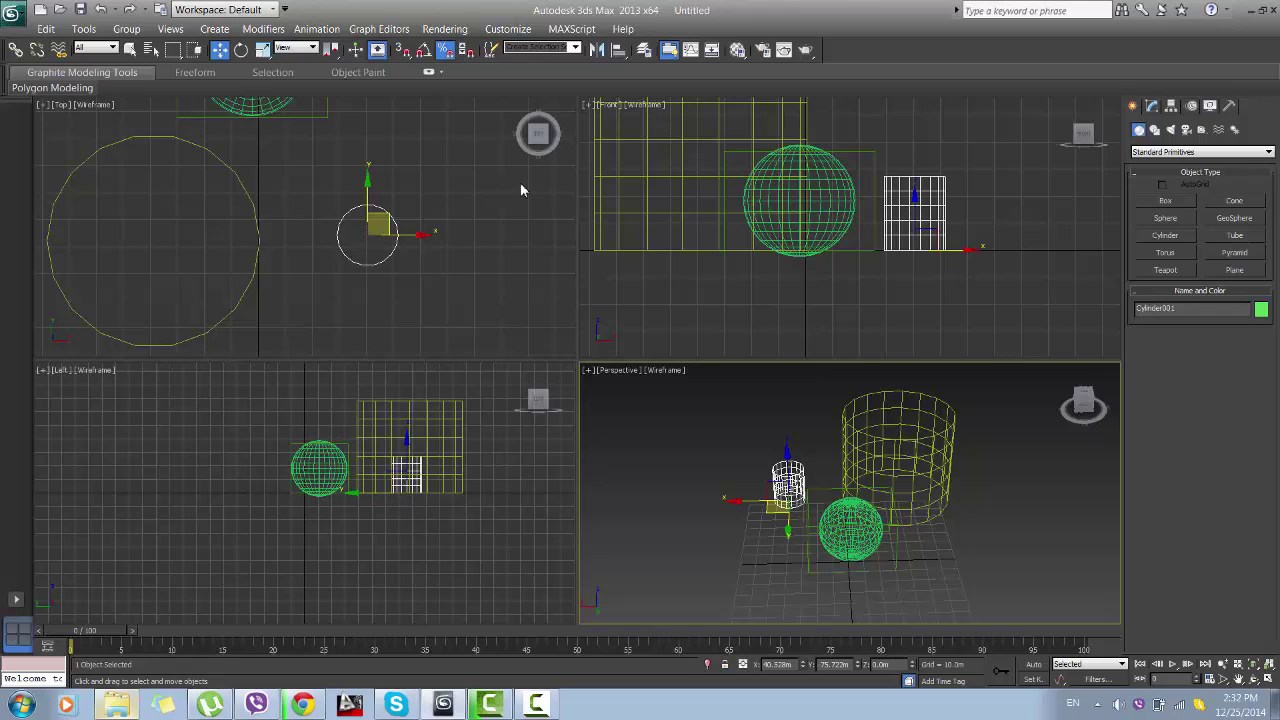
- Align the small cylinder to the large cylinder on X, Y and Z, pivot point to pivot point
{"action": "left_click", "coordinate": [619, 49]}
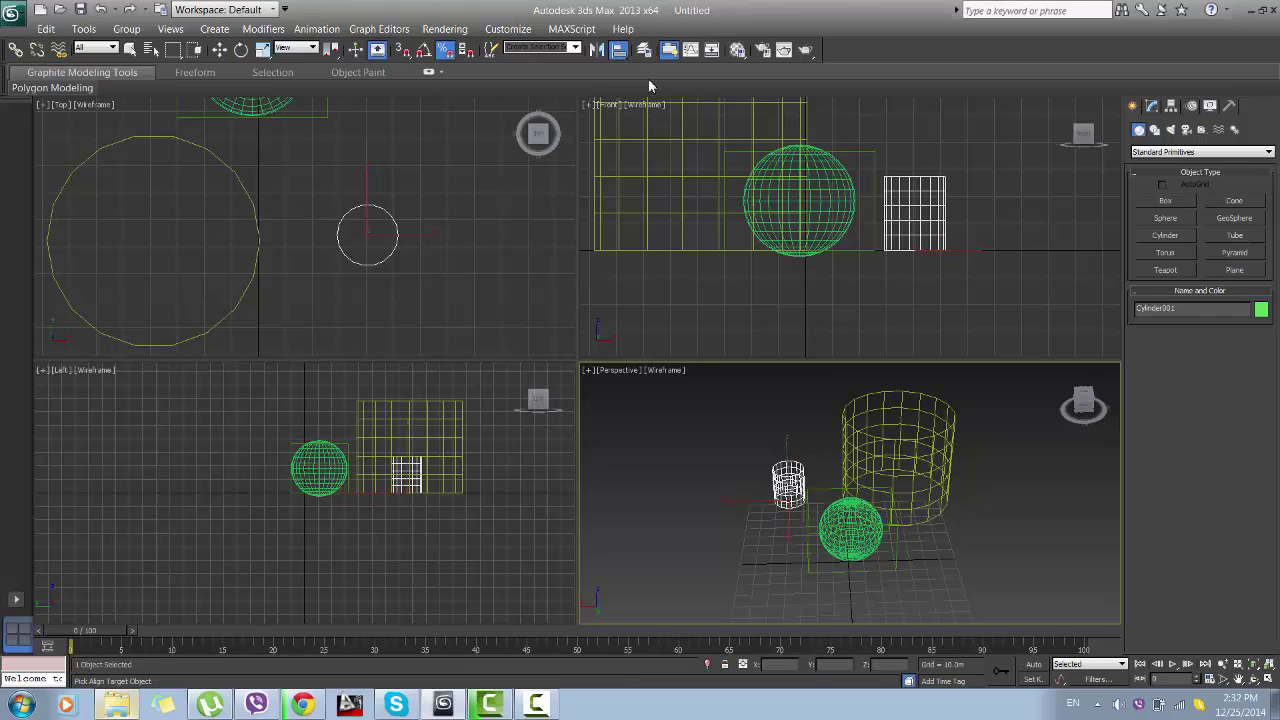
{"action": "left_click", "coordinate": [915, 437]}
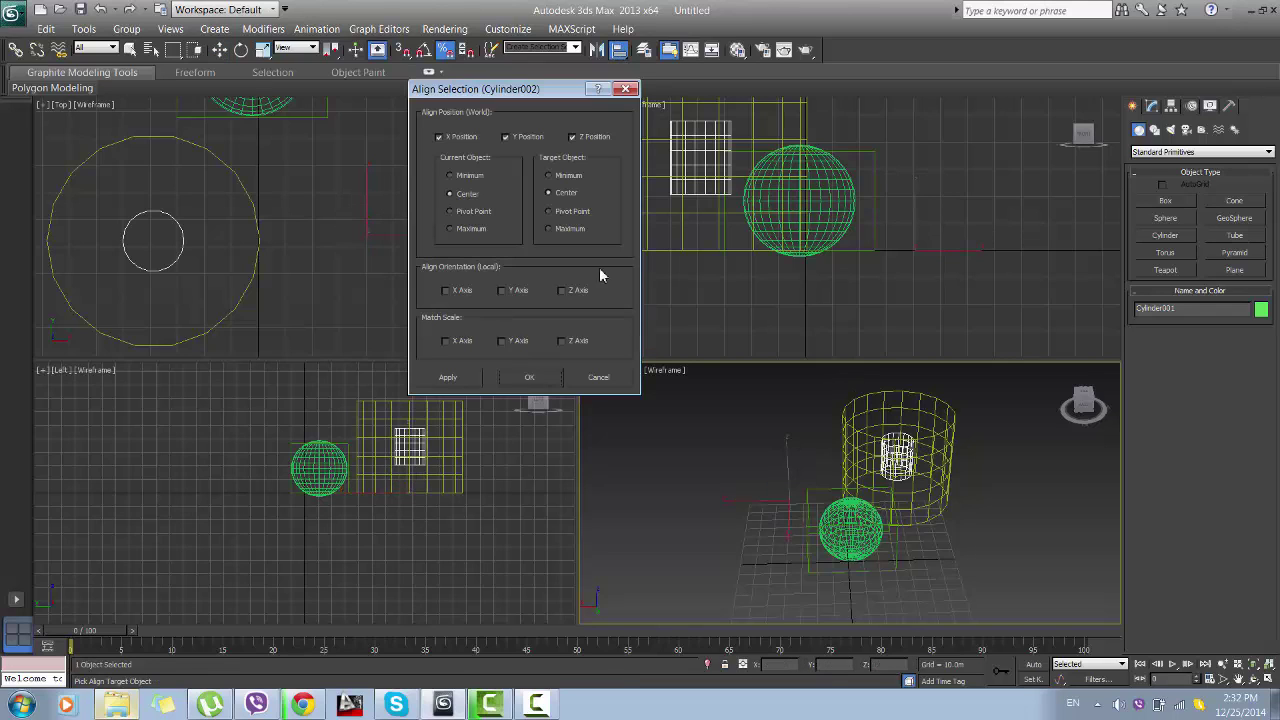
{"action": "left_click", "coordinate": [461, 212]}
{"action": "left_click", "coordinate": [560, 211]}
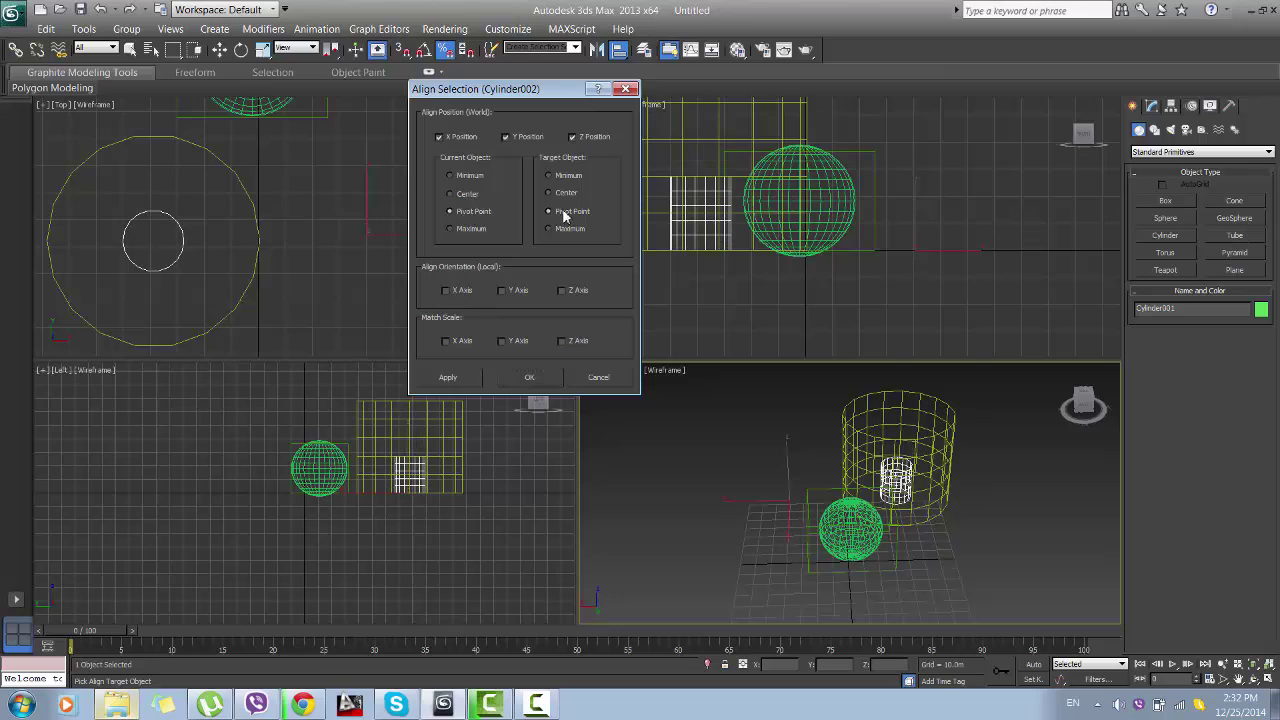
{"action": "left_click", "coordinate": [530, 385]}
- Select both cylinders and isolate them from the rest of the scene
{"action": "middle_click_drag", "start_coordinate": [286, 240], "coordinate": [397, 209]}
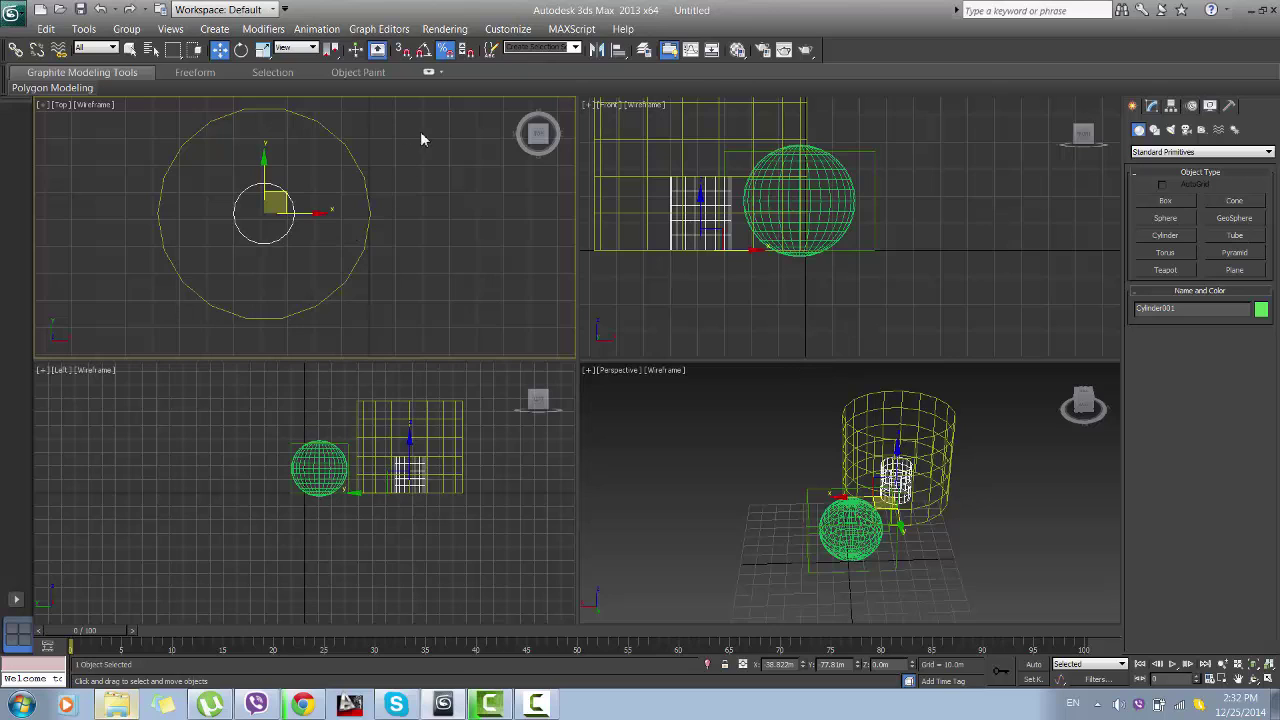
{"action": "left_click_drag", "start_coordinate": [155, 327], "coordinate": [156, 326]}
{"action": "right_click", "coordinate": [222, 205]}
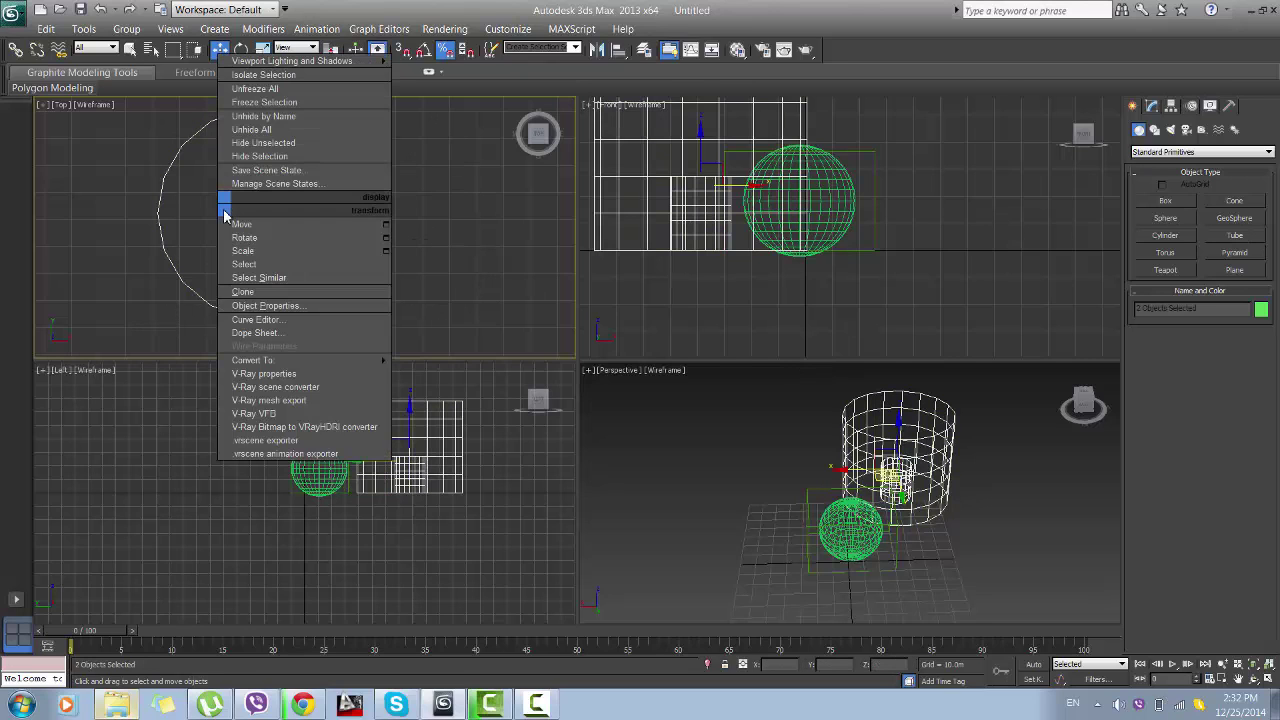
{"action": "left_click", "coordinate": [264, 75]}
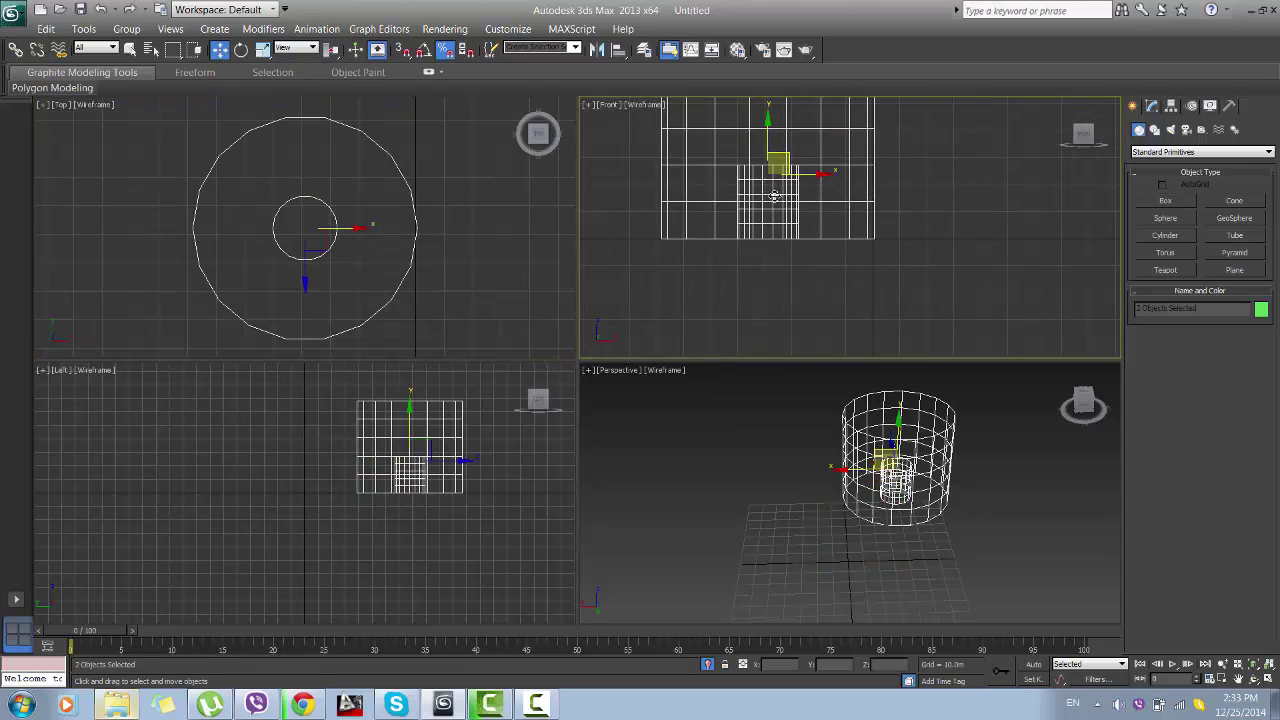
{"action": "middle_click_drag", "start_coordinate": [763, 215], "coordinate": [797, 317]}
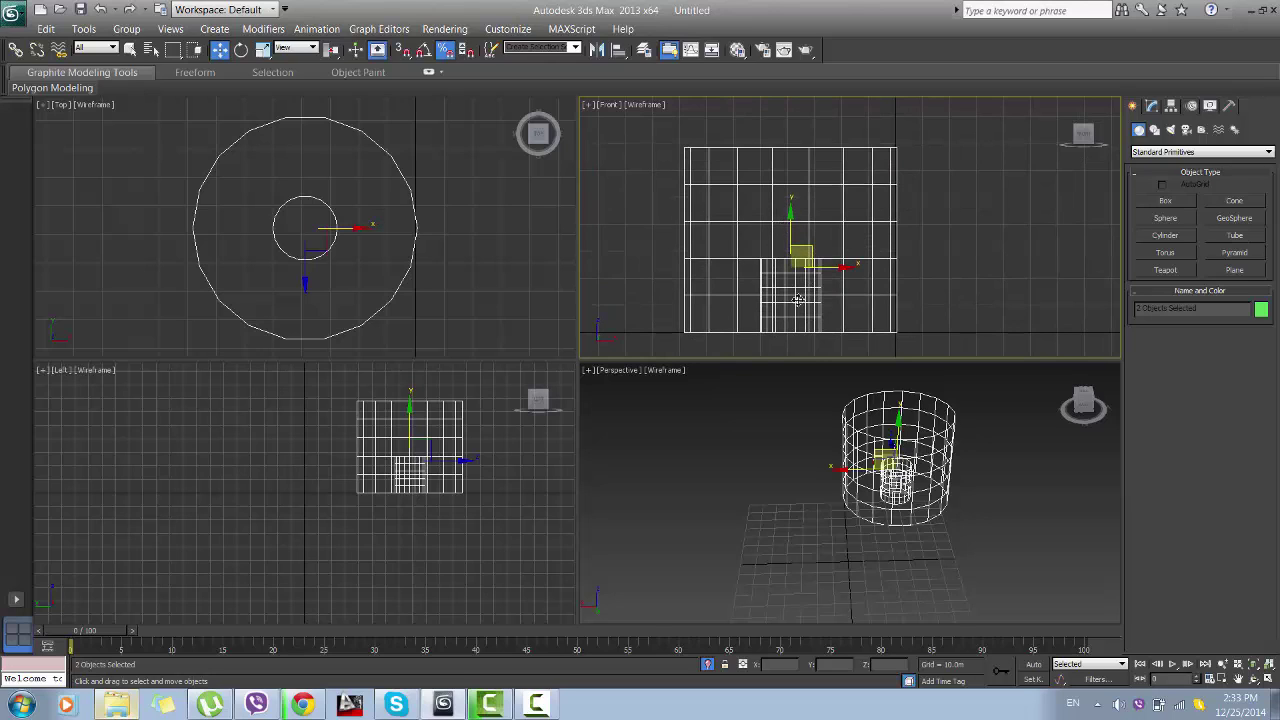
- Select only the small cylinder and align it to the large cylinder in the front view, center to center
{"action": "left_click", "coordinate": [796, 250]}
{"action": "left_click", "coordinate": [428, 271]}
{"action": "left_click", "coordinate": [337, 240]}
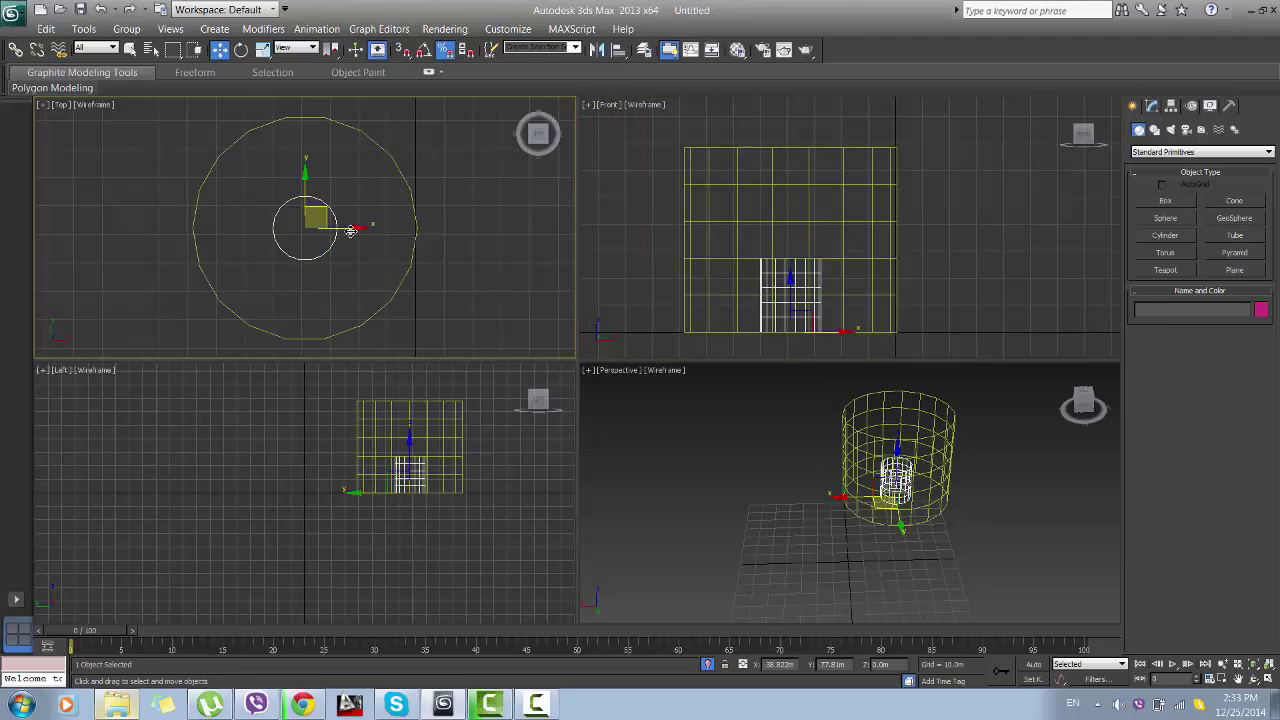
{"action": "left_click", "coordinate": [600, 51]}
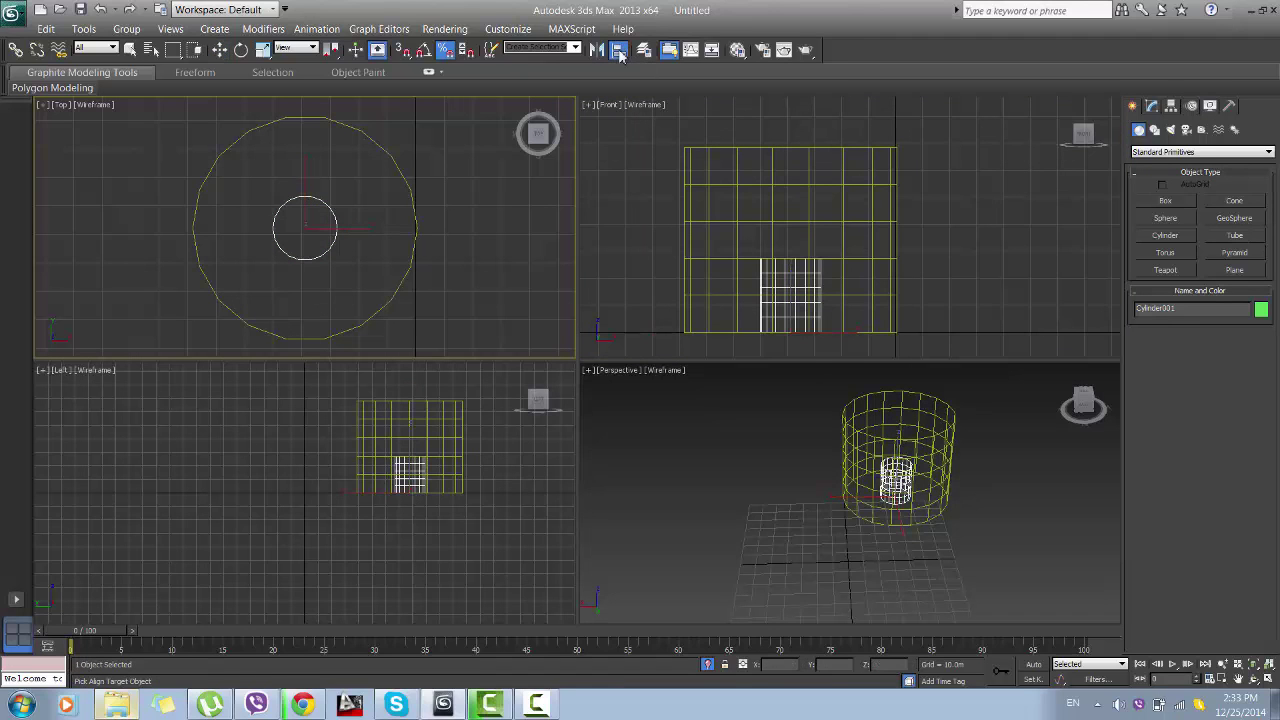
{"action": "left_click", "coordinate": [787, 182]}
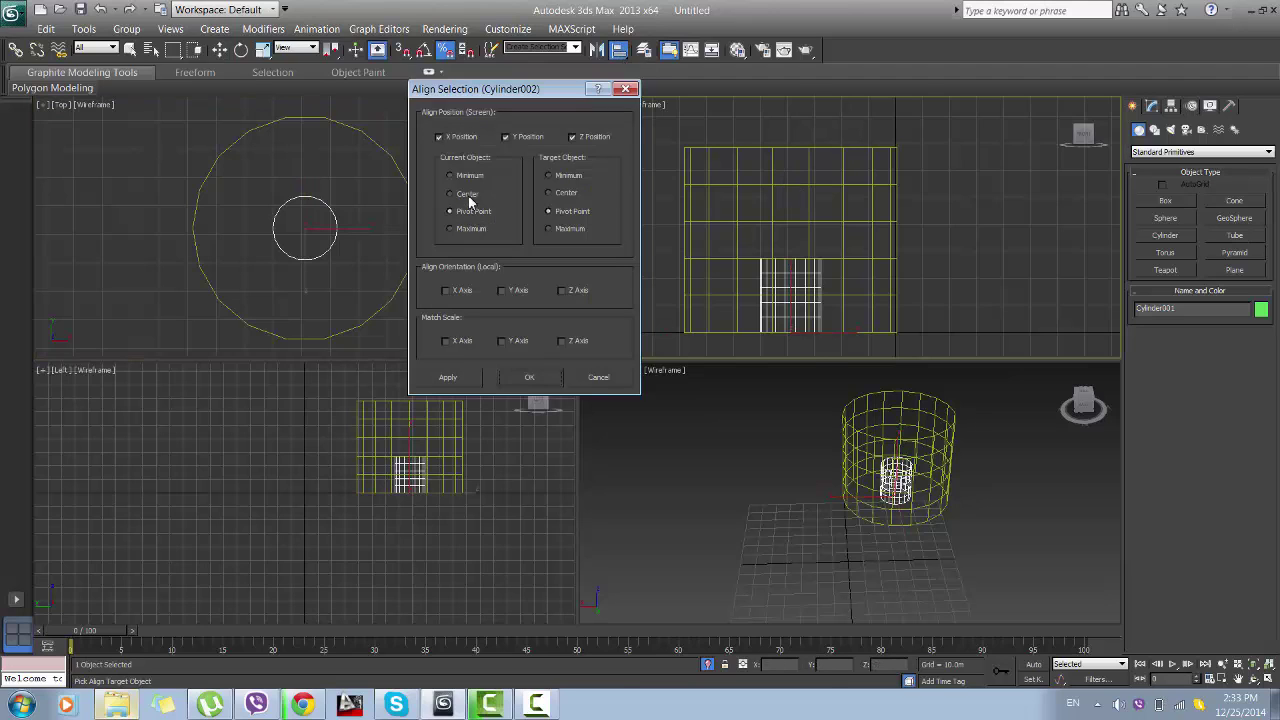
{"action": "left_click", "coordinate": [467, 194]}
{"action": "left_click", "coordinate": [576, 194]}
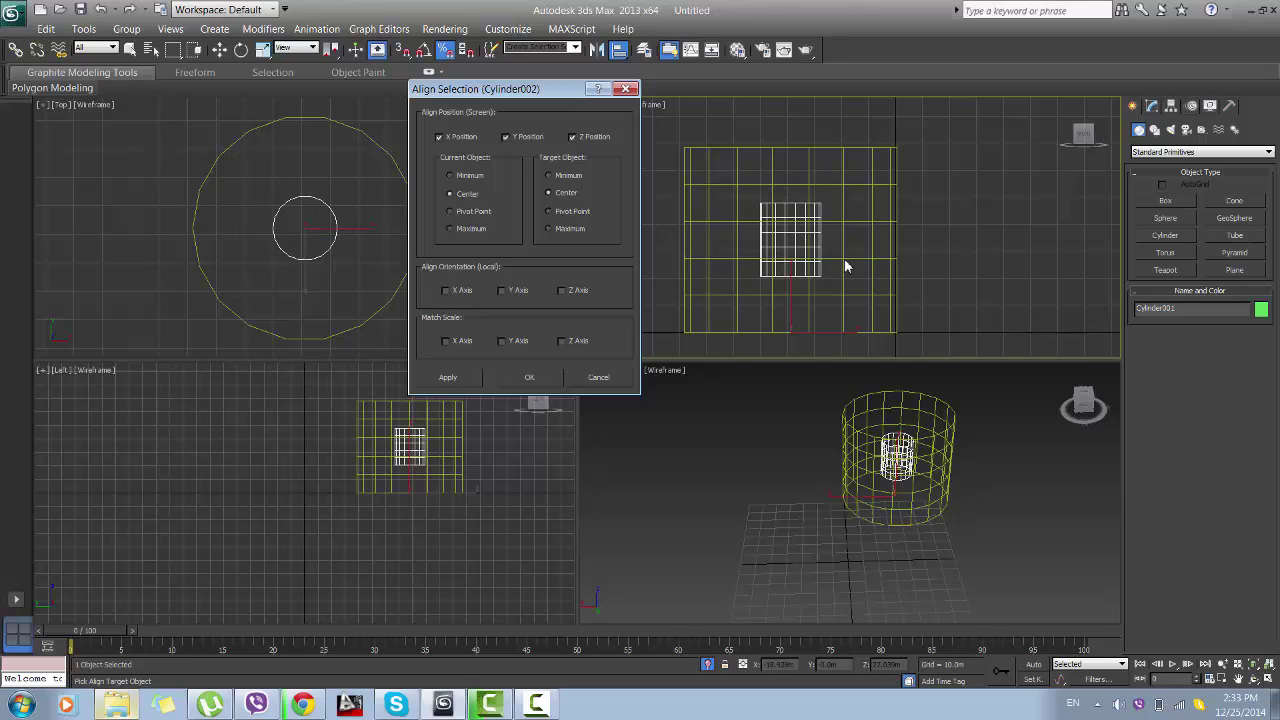
- Change both the current and target object alignment to Pivot Point and confirm
{"action": "left_click", "coordinate": [478, 212]}
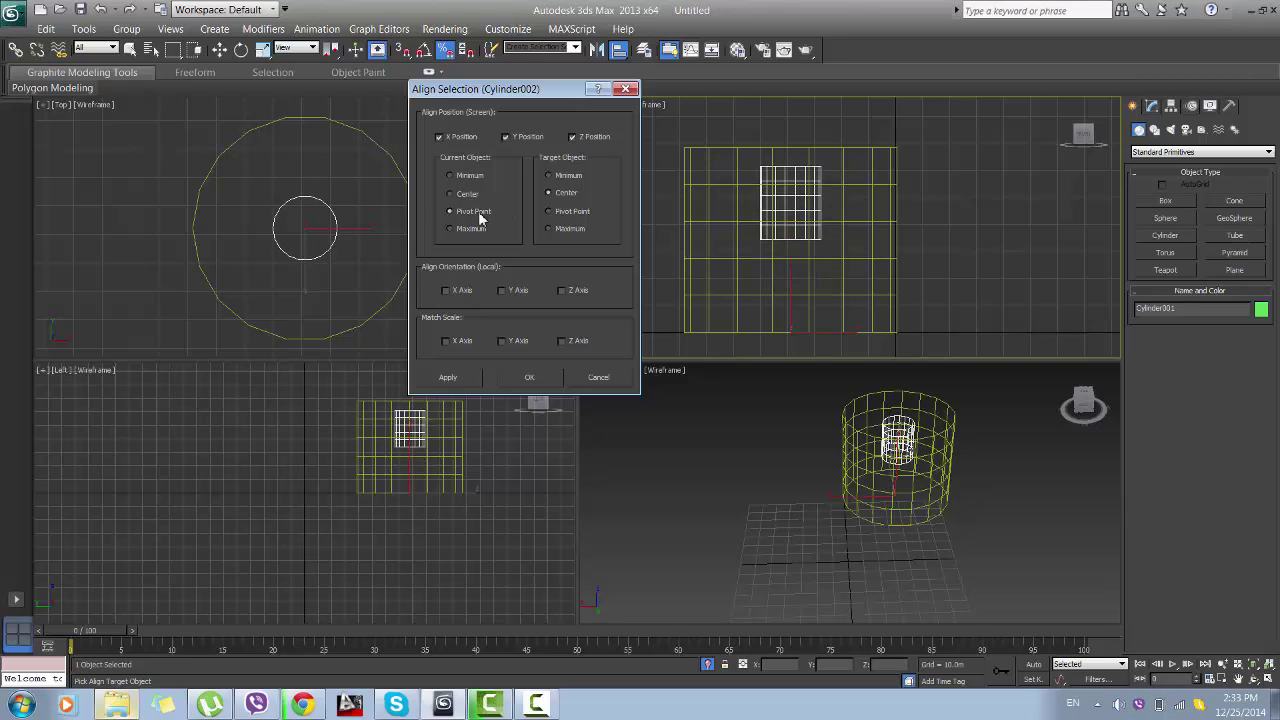
{"action": "left_click", "coordinate": [563, 212]}
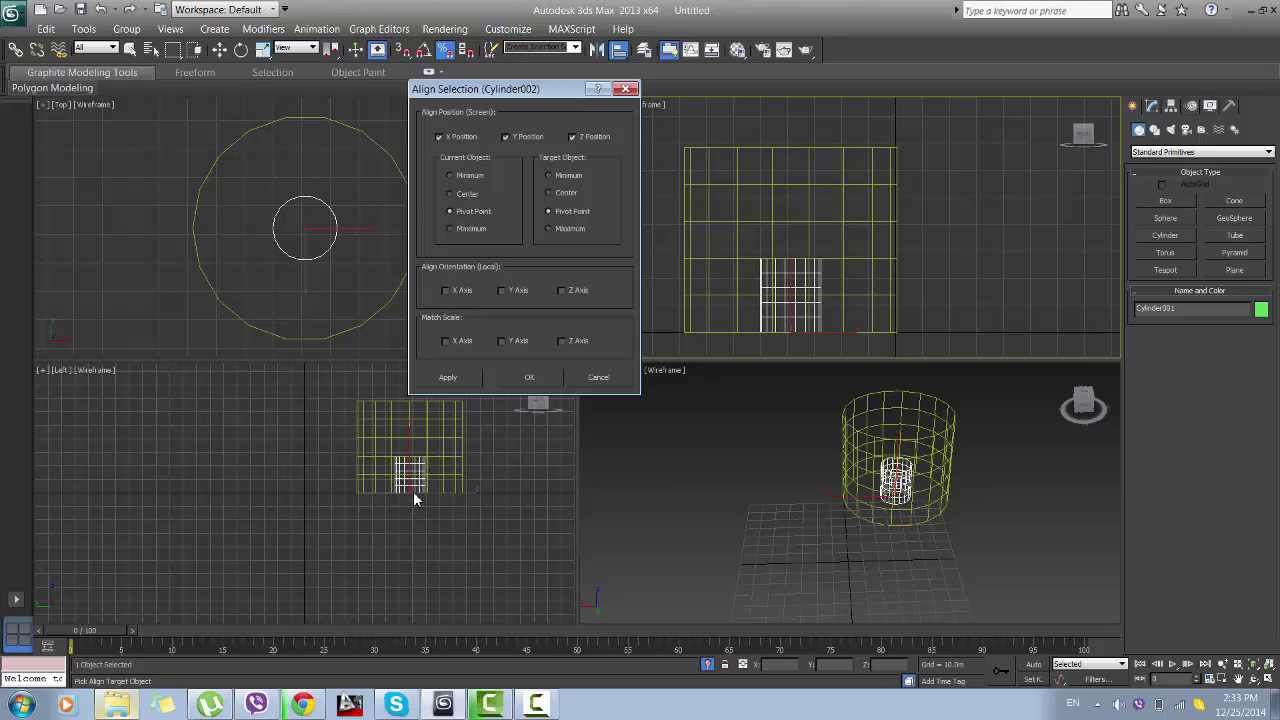
{"action": "left_click", "coordinate": [531, 378]}
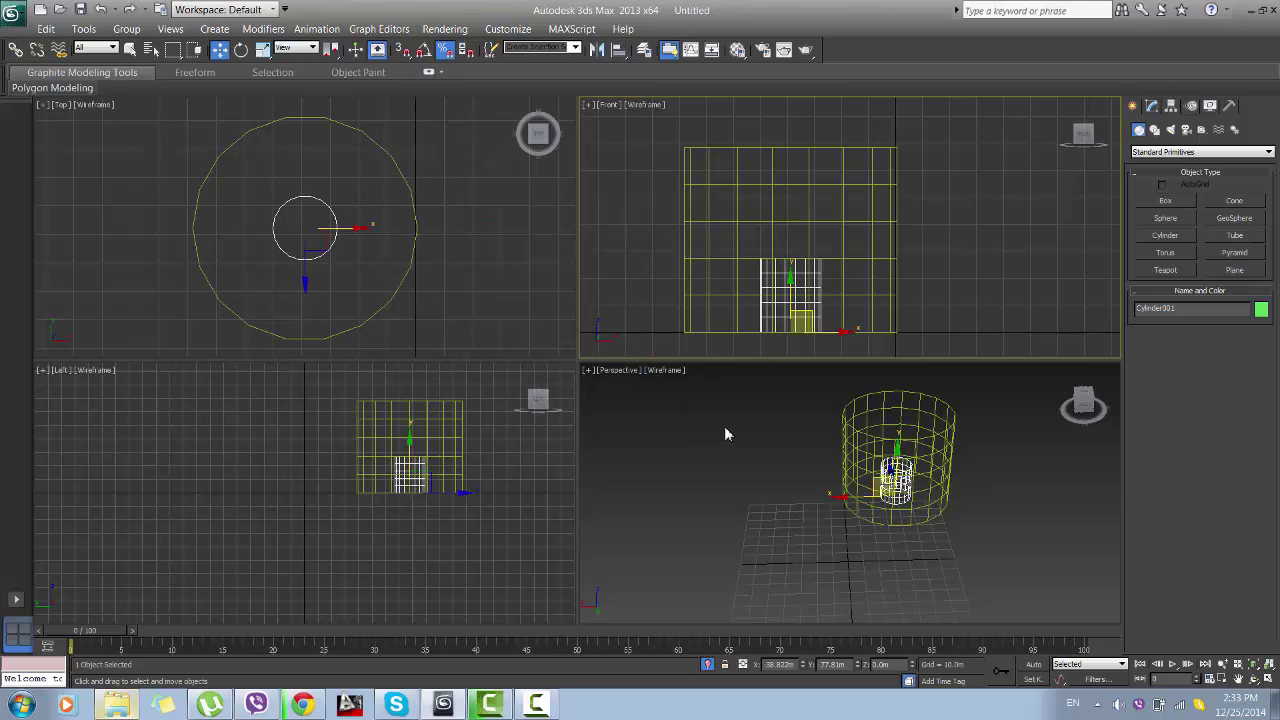